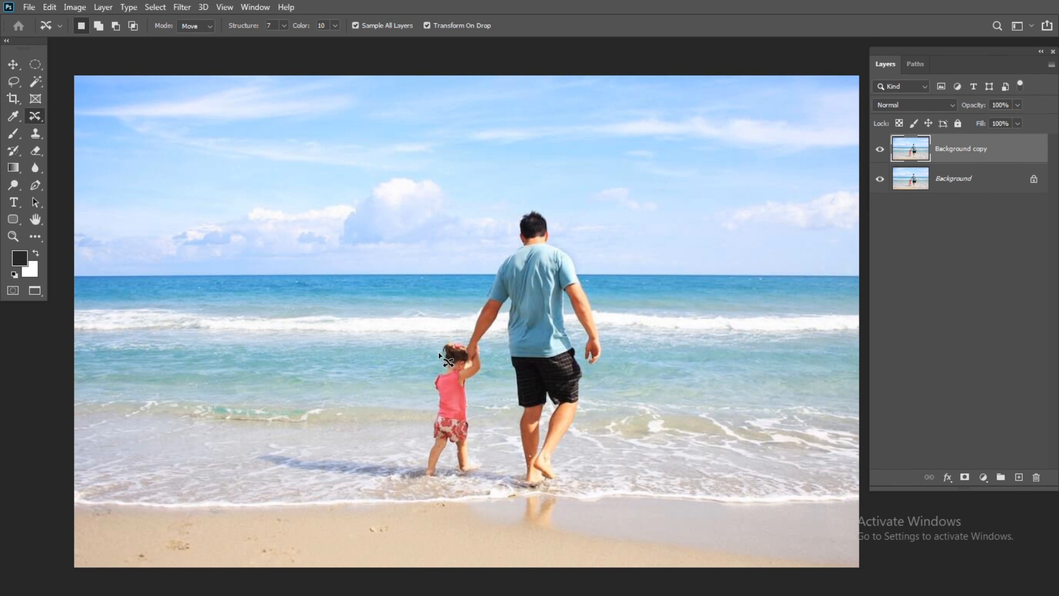
Draw a tall elliptical marquee selection around the man and most of the child on the Background copy layer.
click(12, 65)
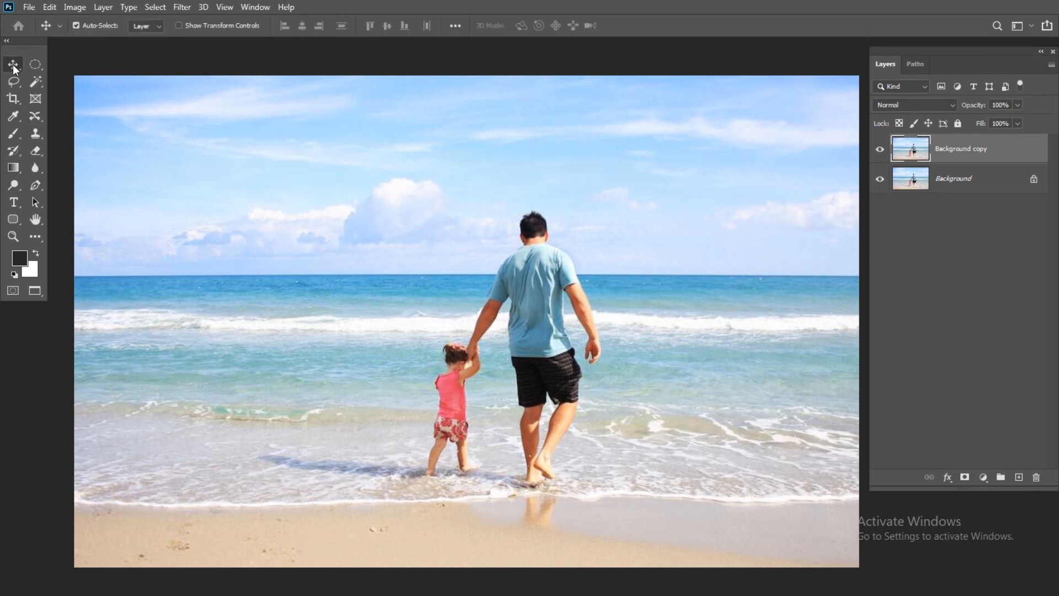
click(35, 67)
drag(426, 166, 638, 546)
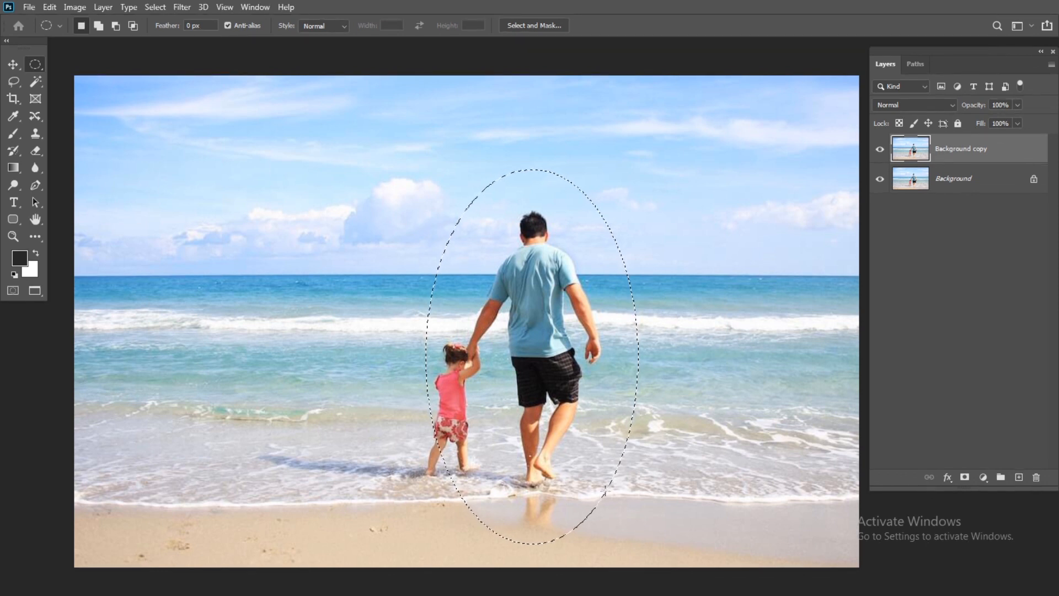
Try filling the elliptical selection with the foreground color, and undo the fill.
click(49, 7)
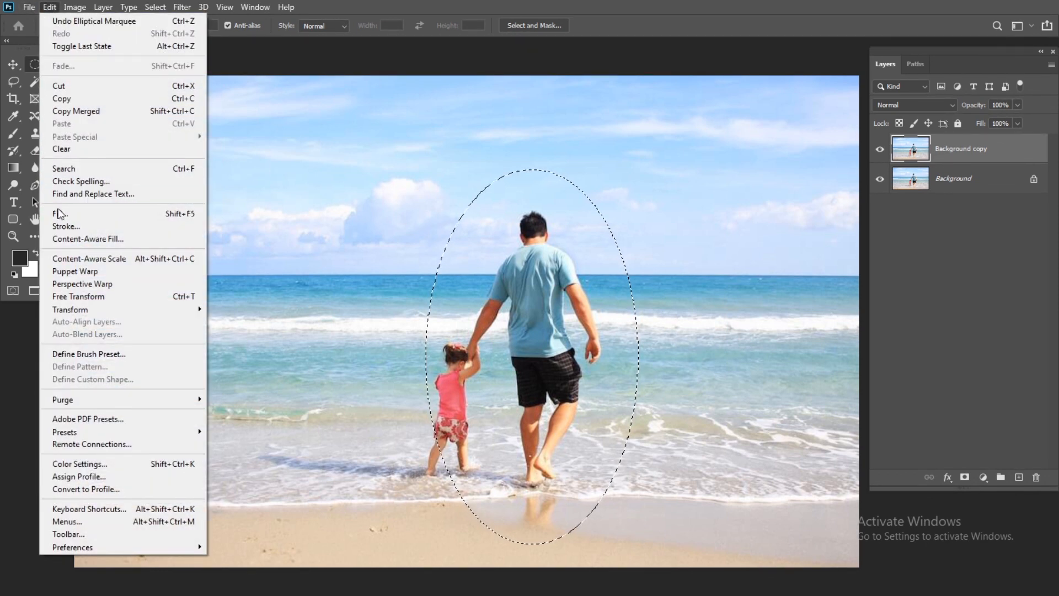
click(87, 219)
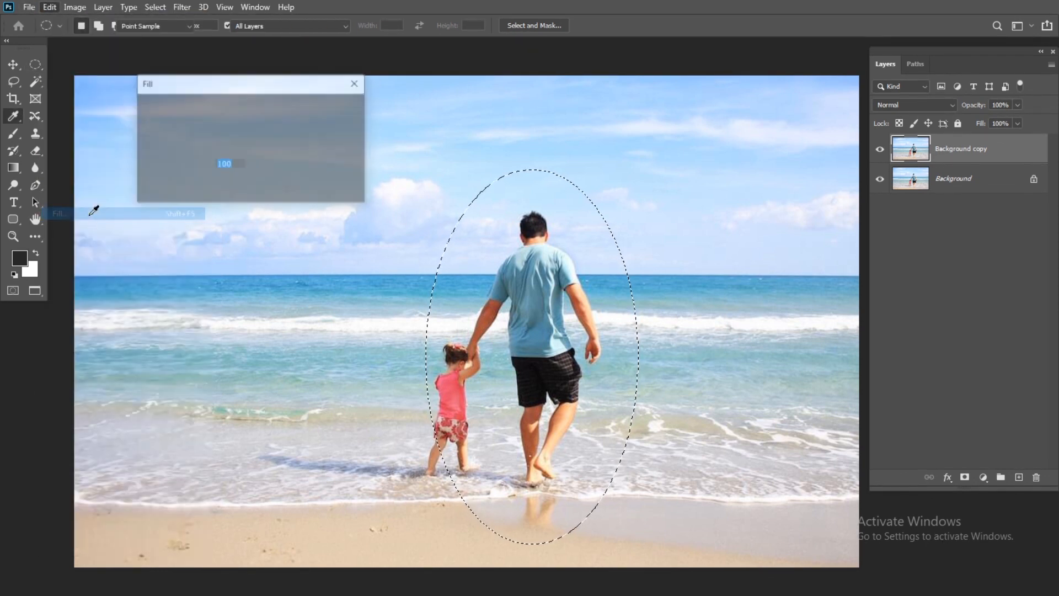
drag(217, 86, 221, 103)
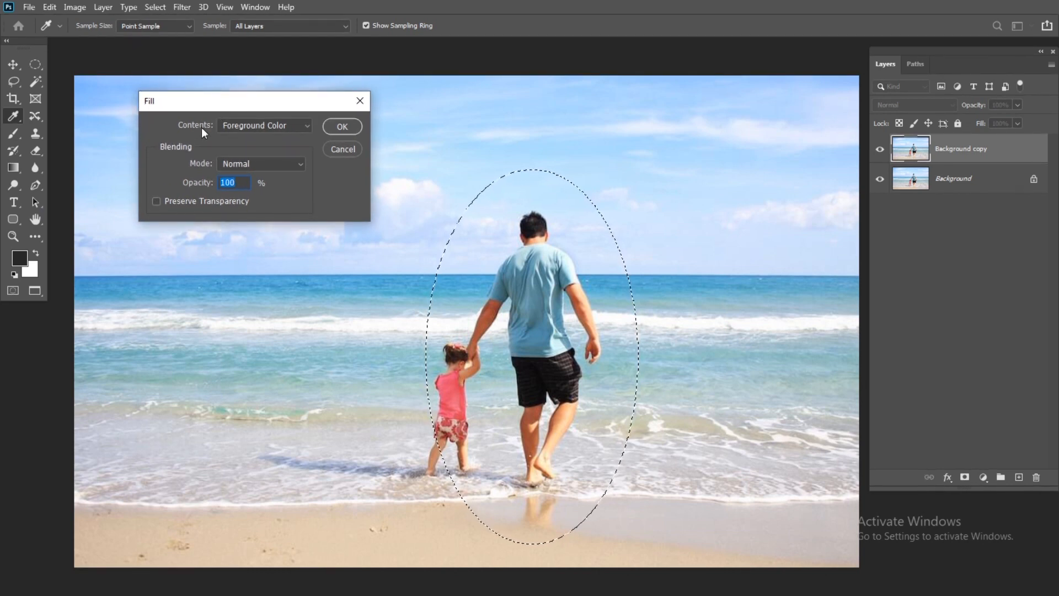
click(232, 129)
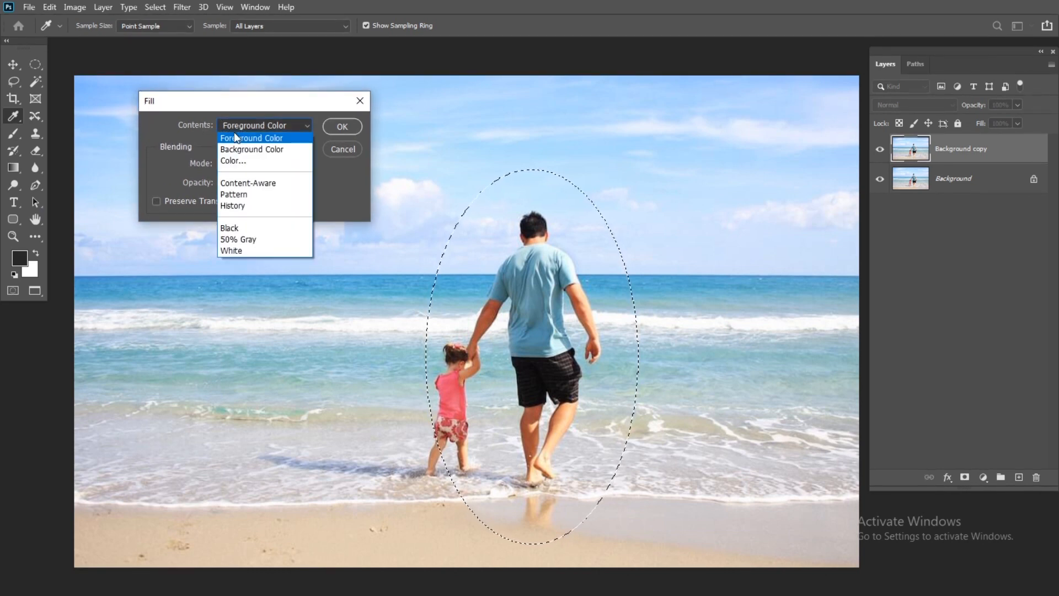
click(272, 141)
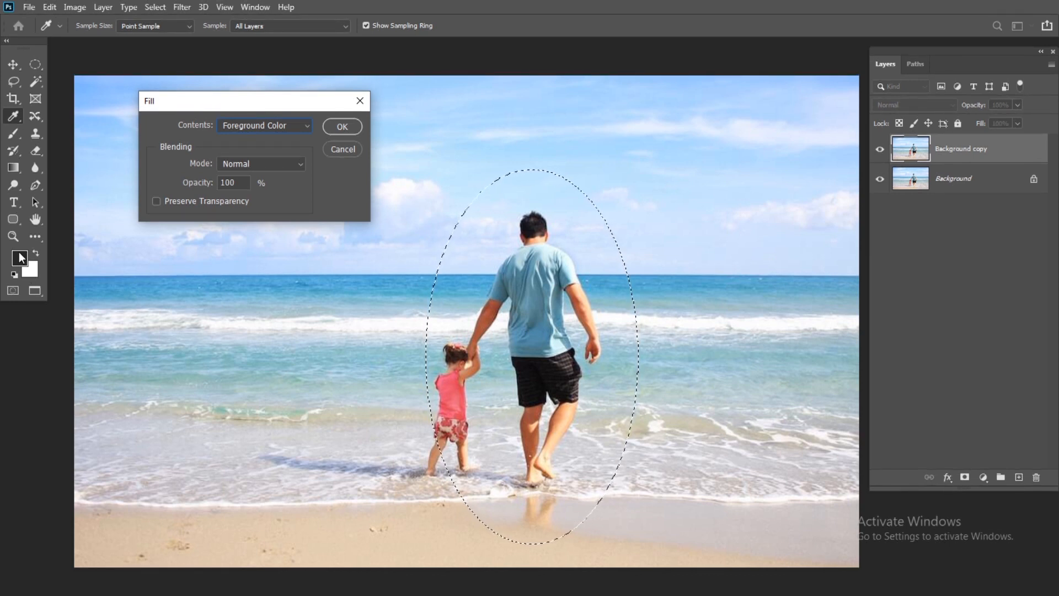
click(270, 125)
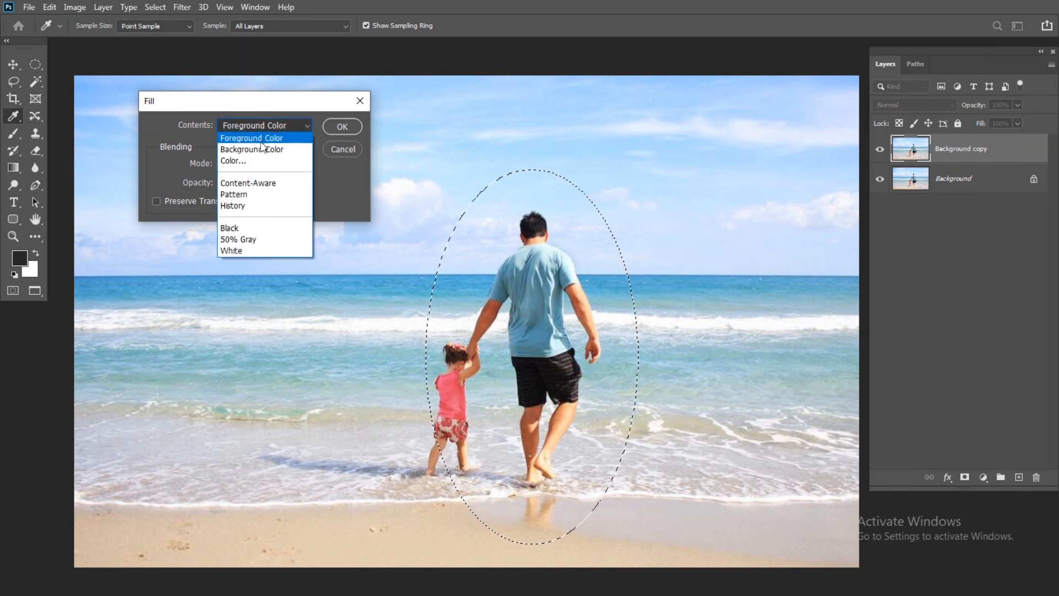
click(237, 135)
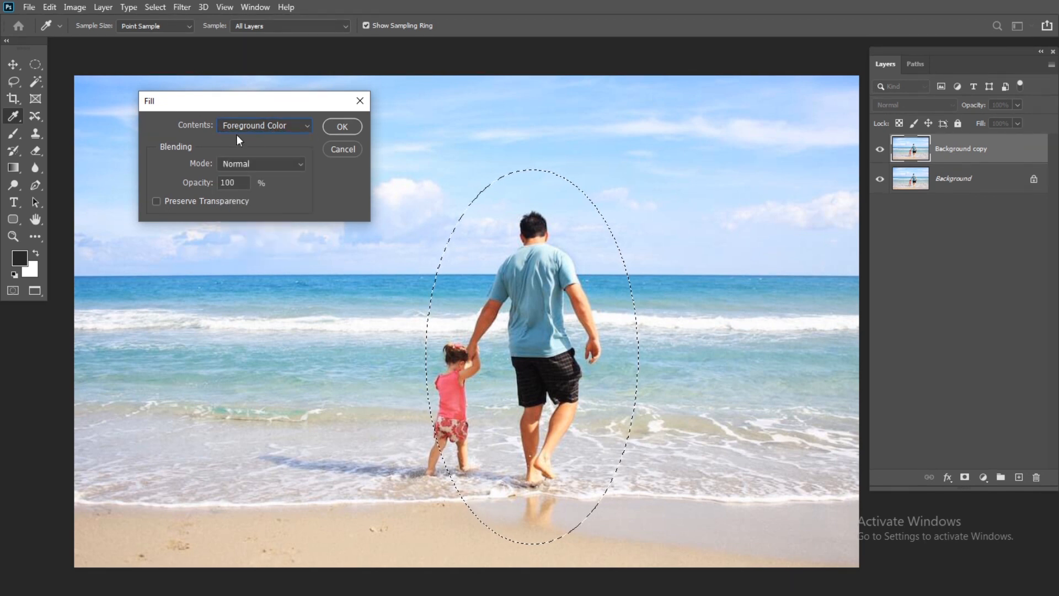
click(342, 127)
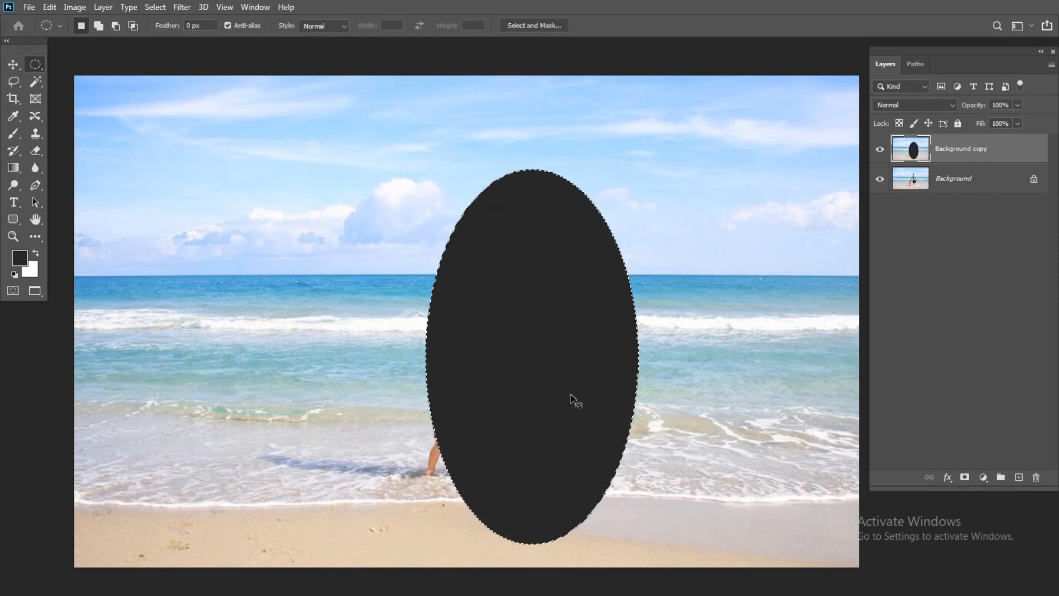
key(ctrl+z)
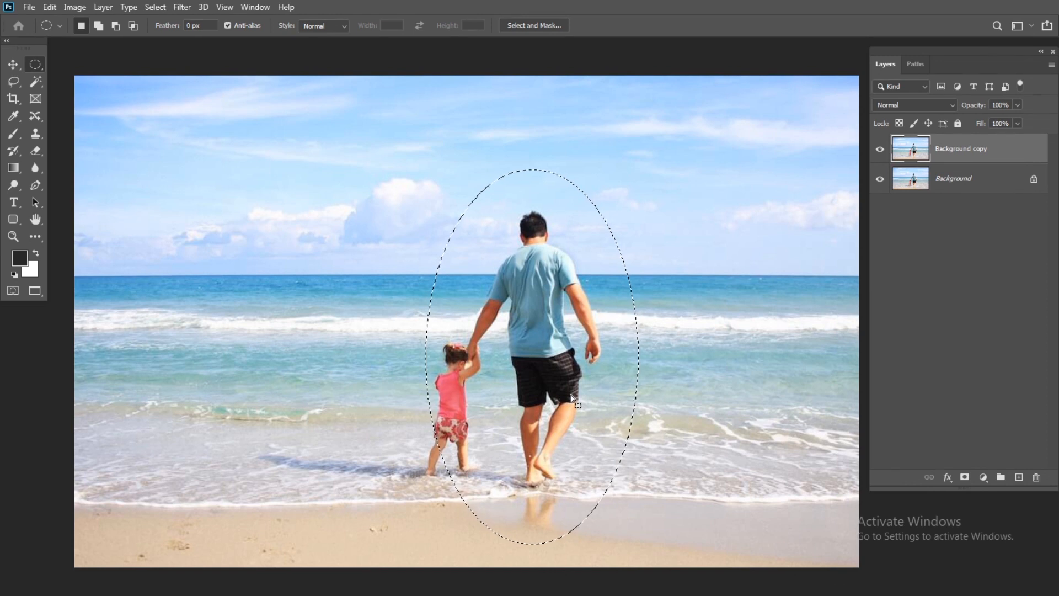
Fill the elliptical selection with the background color as a trial, and undo that fill.
click(50, 7)
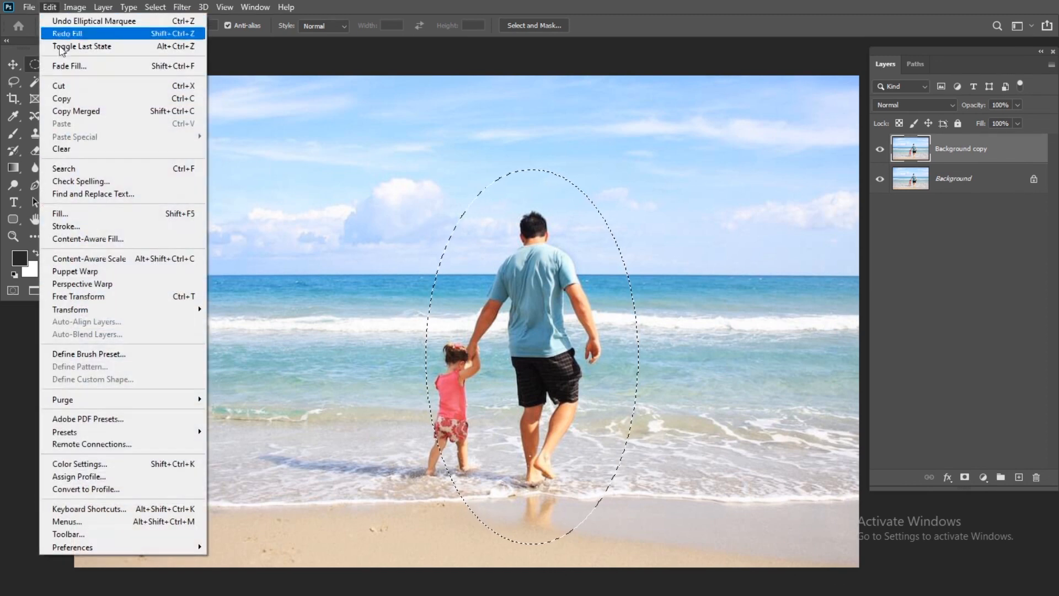
click(79, 217)
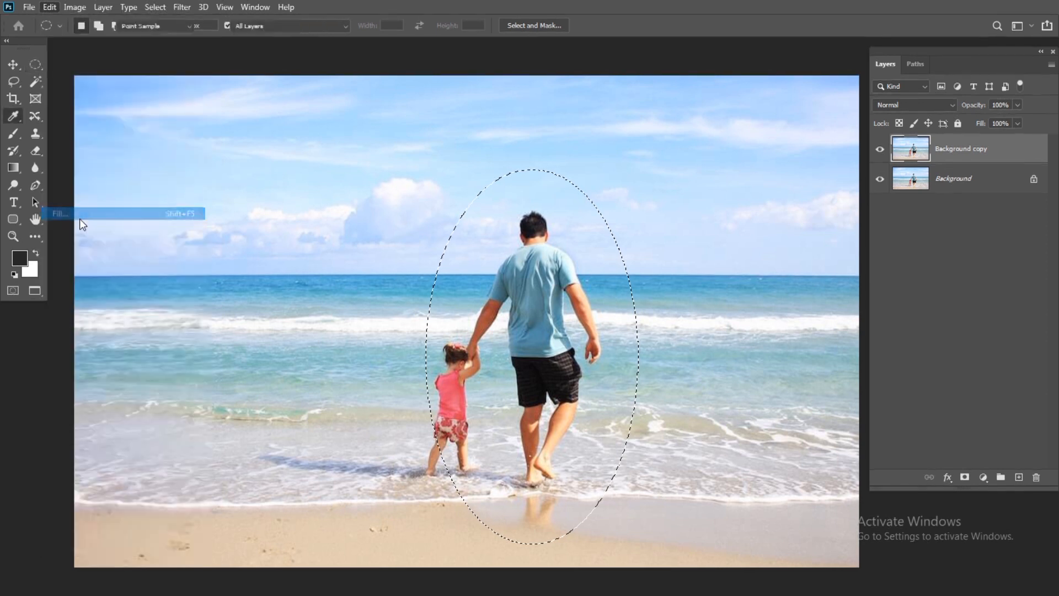
click(237, 127)
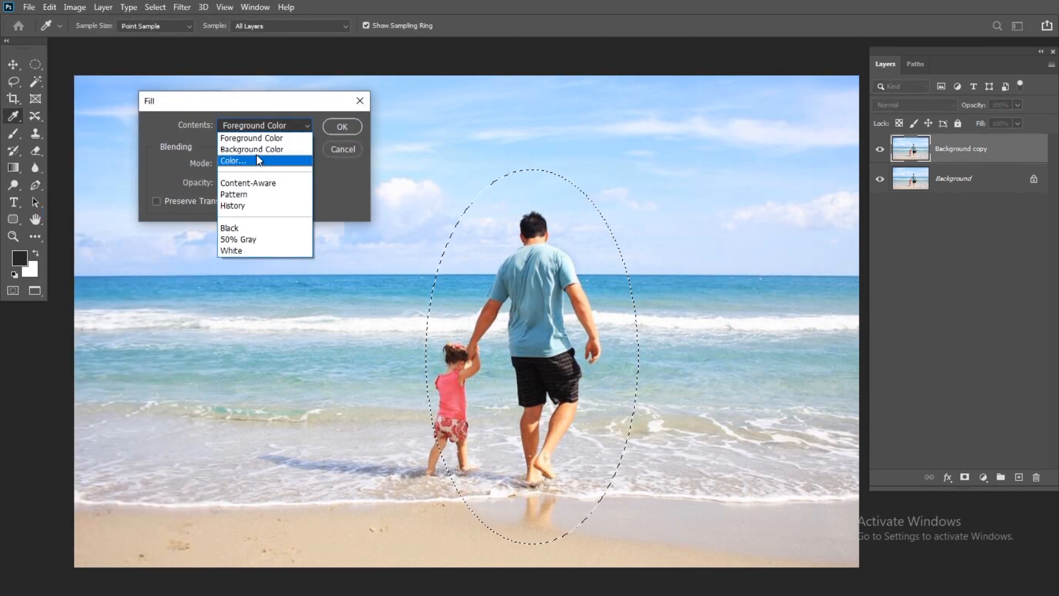
click(254, 150)
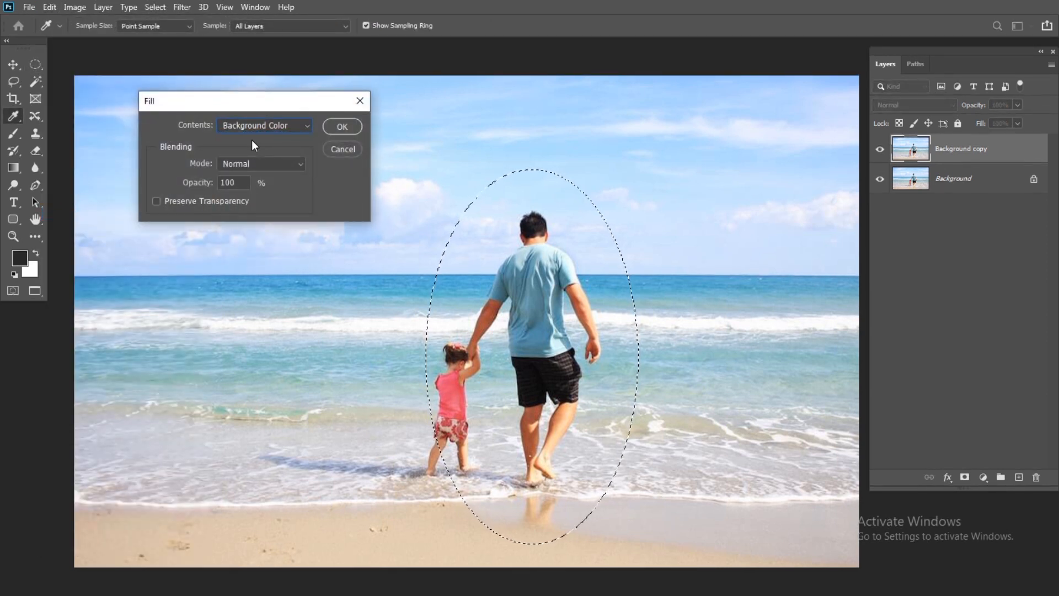
click(342, 128)
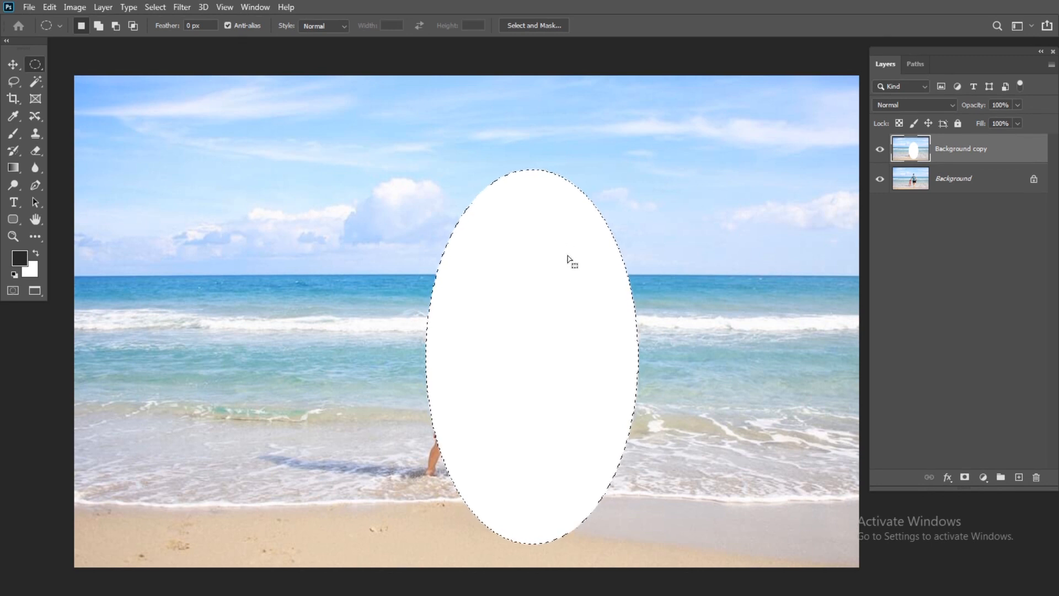
key(ctrl+z)
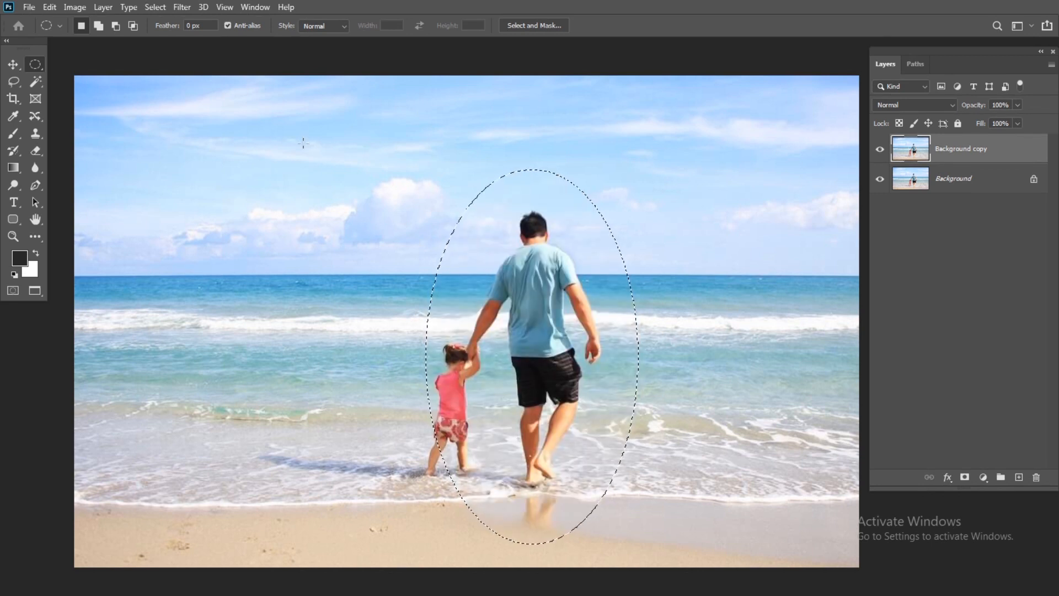
Try filling the elliptical selection with the custom red color ff0000, and undo the fill.
click(52, 9)
click(62, 214)
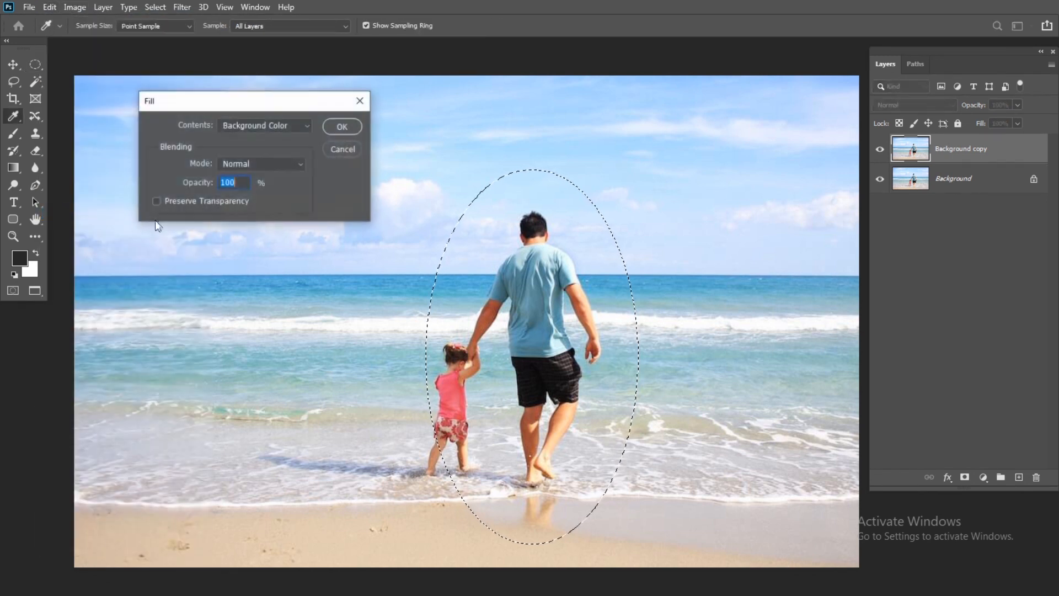
click(250, 126)
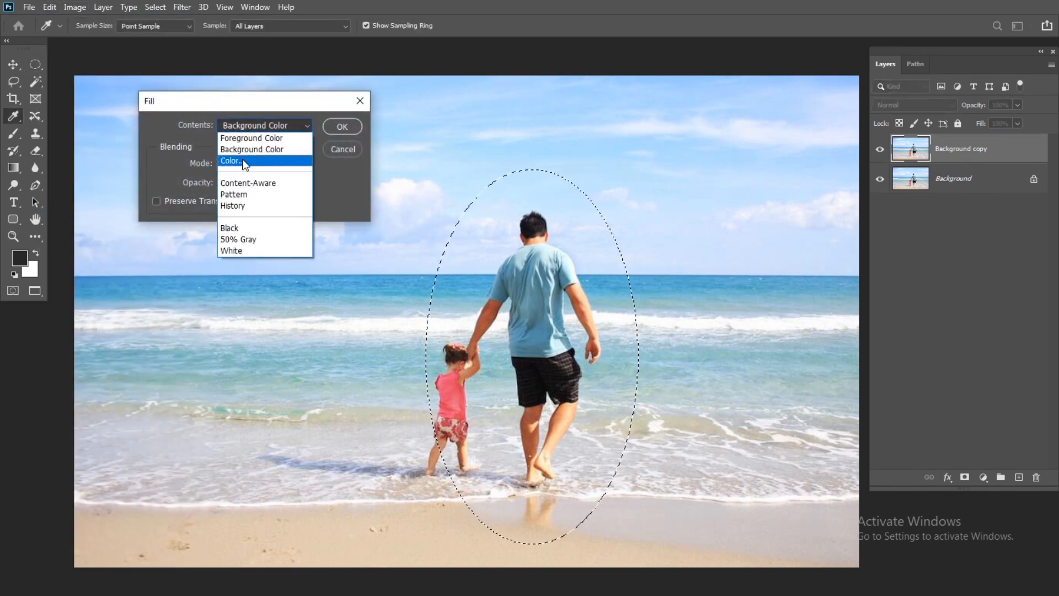
click(244, 161)
text(f40000)
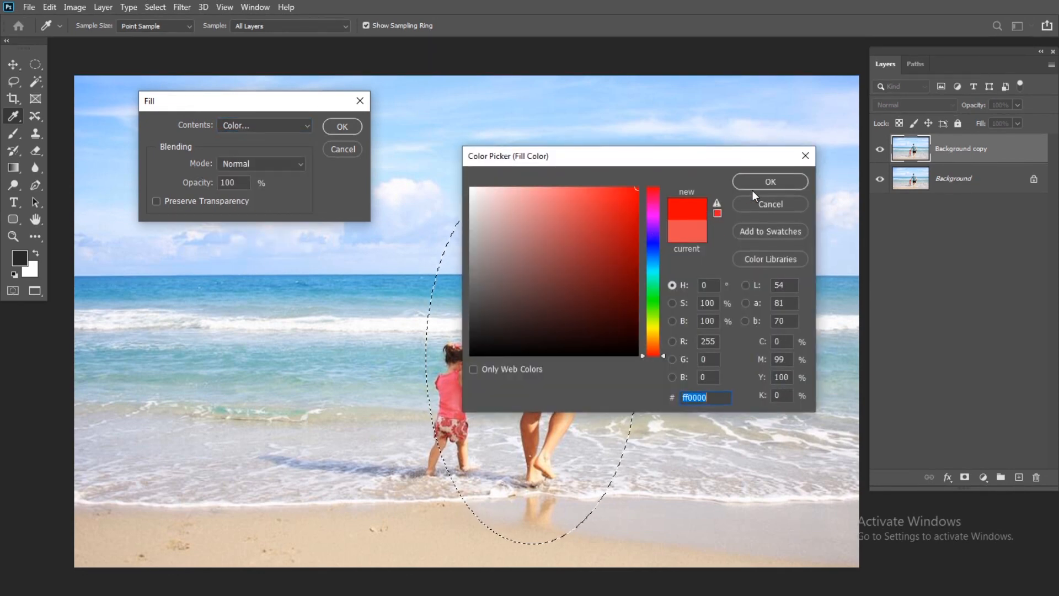
click(750, 183)
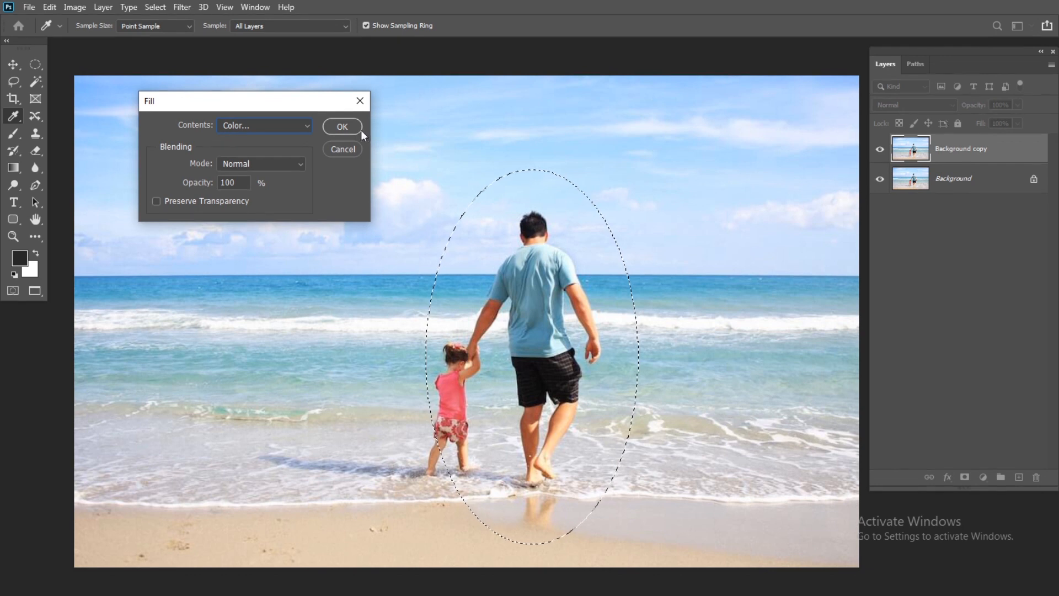
click(342, 127)
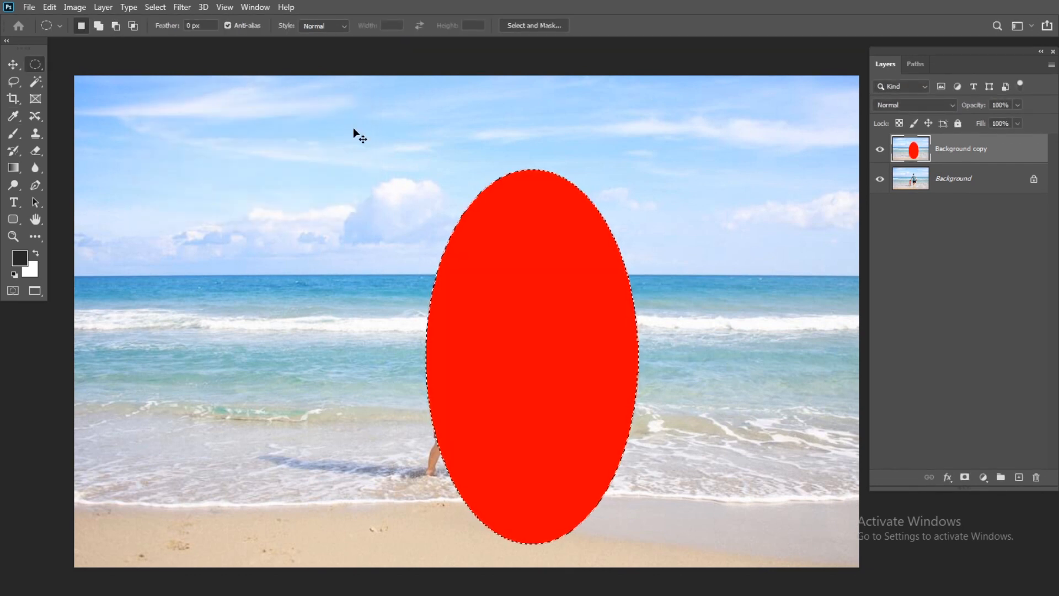
key(ctrl+z)
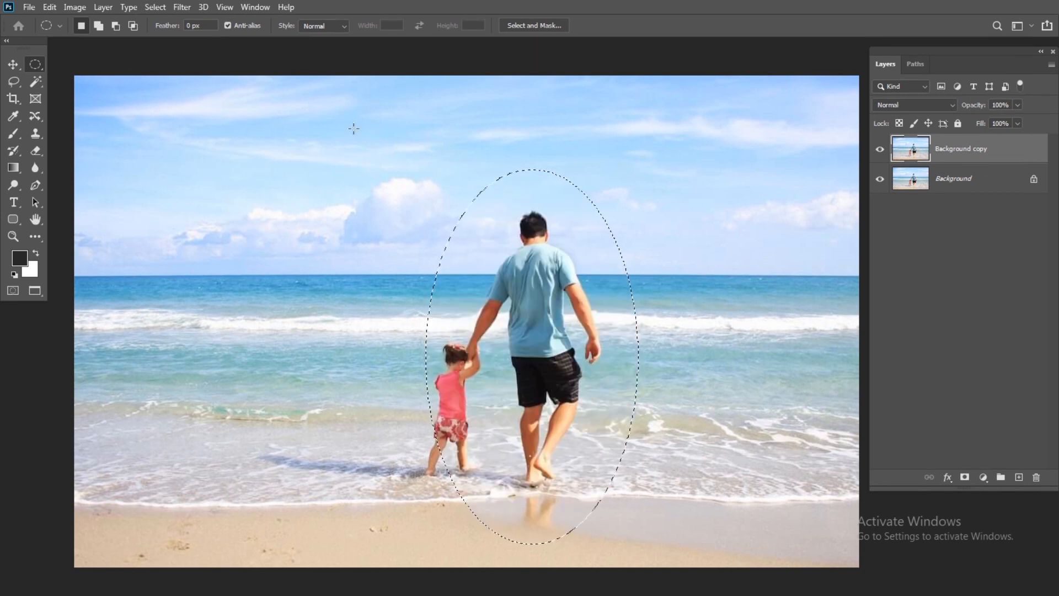
click(44, 8)
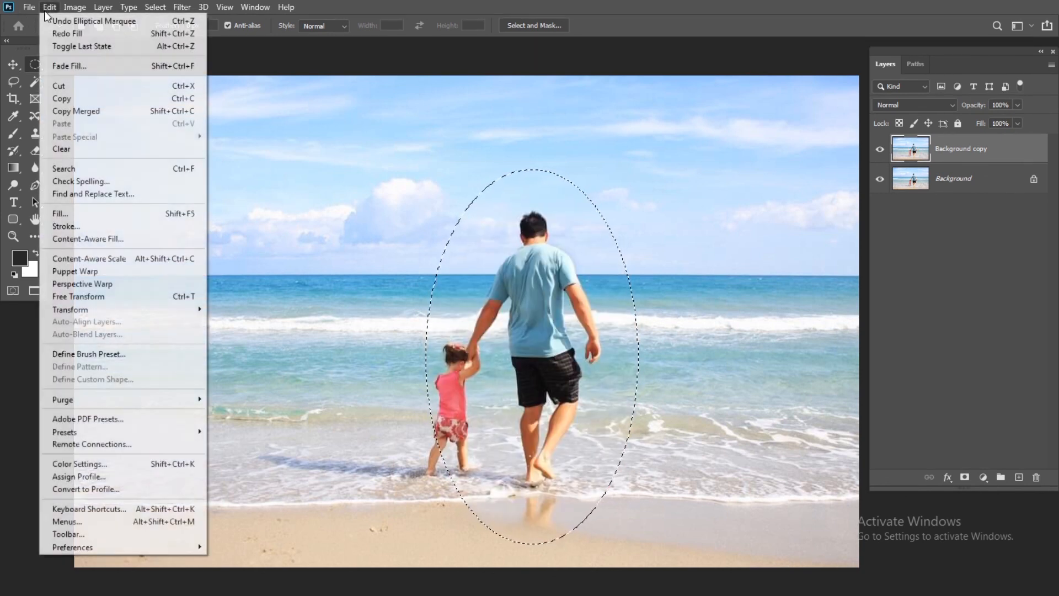
click(117, 214)
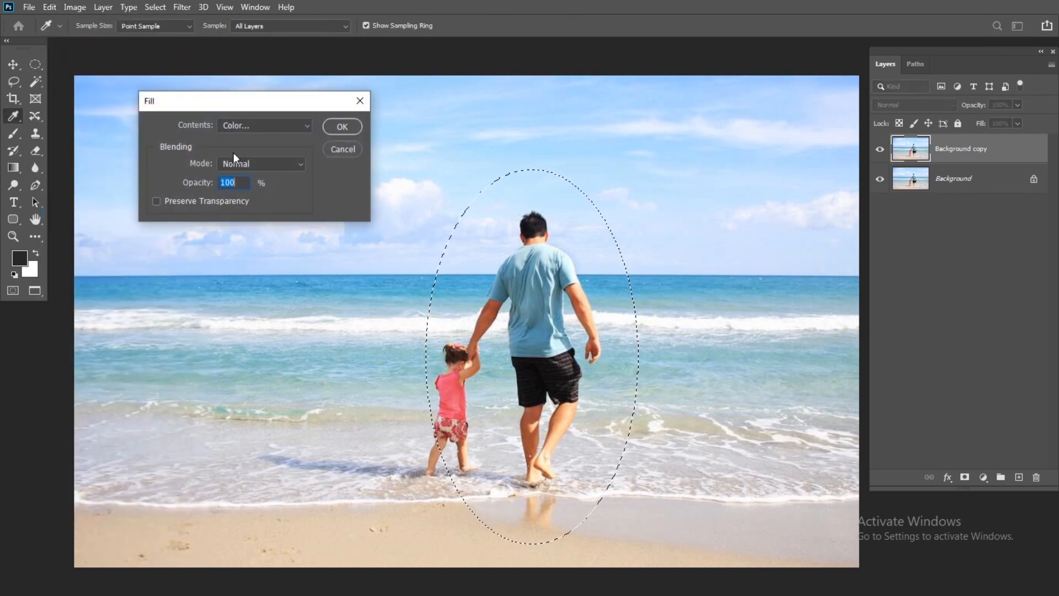
click(236, 130)
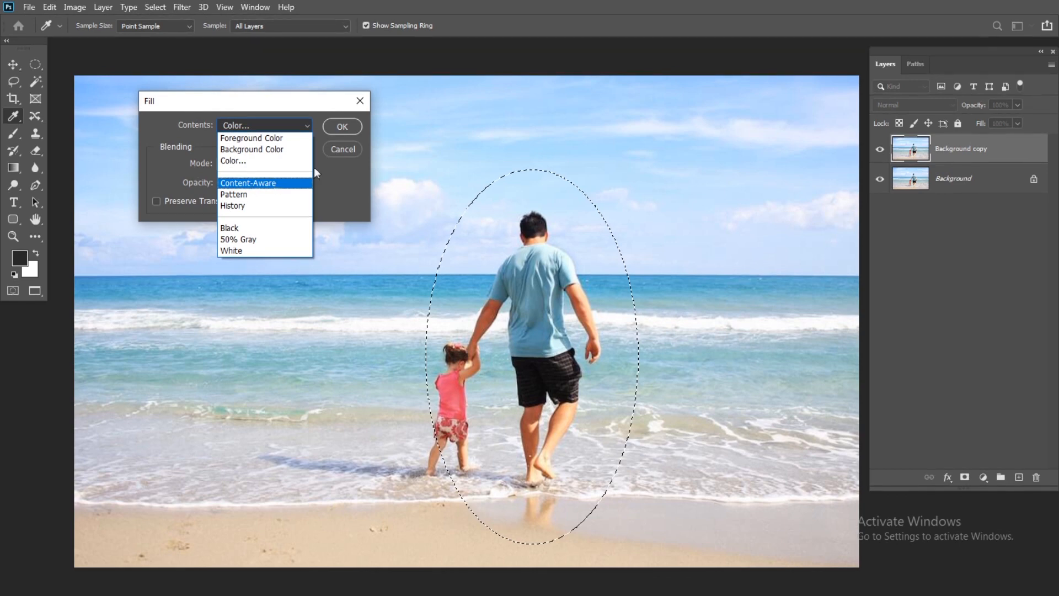
click(233, 160)
click(771, 204)
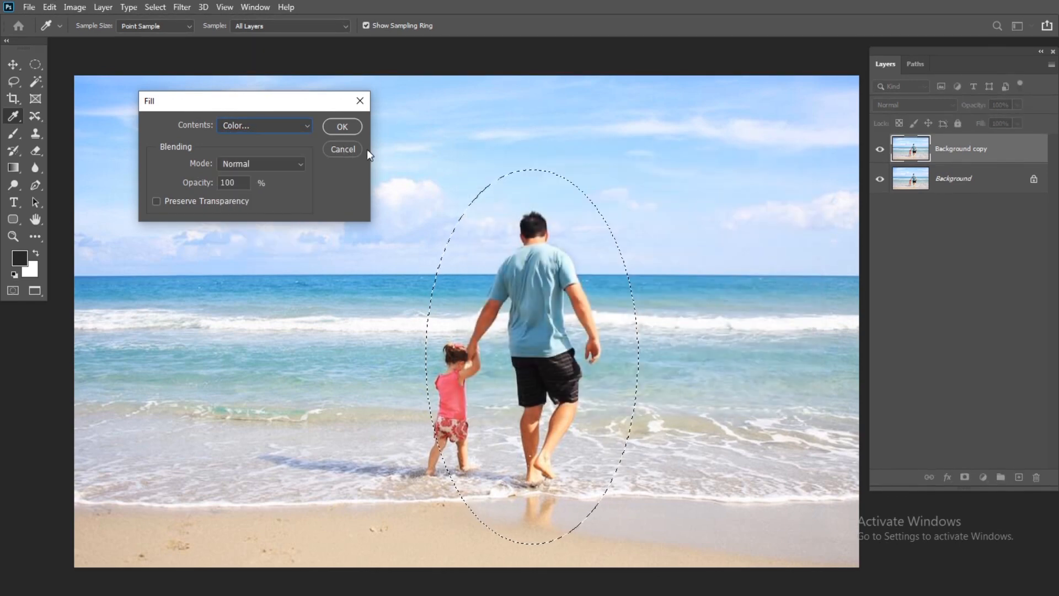
click(343, 149)
Replace the elliptical selection with a freehand Lasso selection around the man, the child, their shadow and reflection.
click(526, 251)
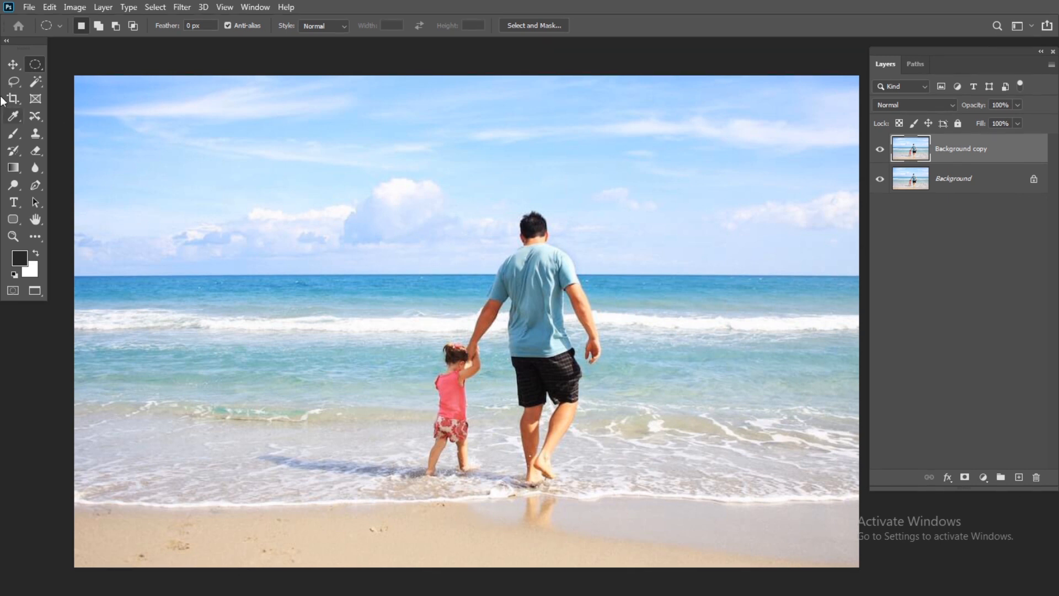
click(14, 81)
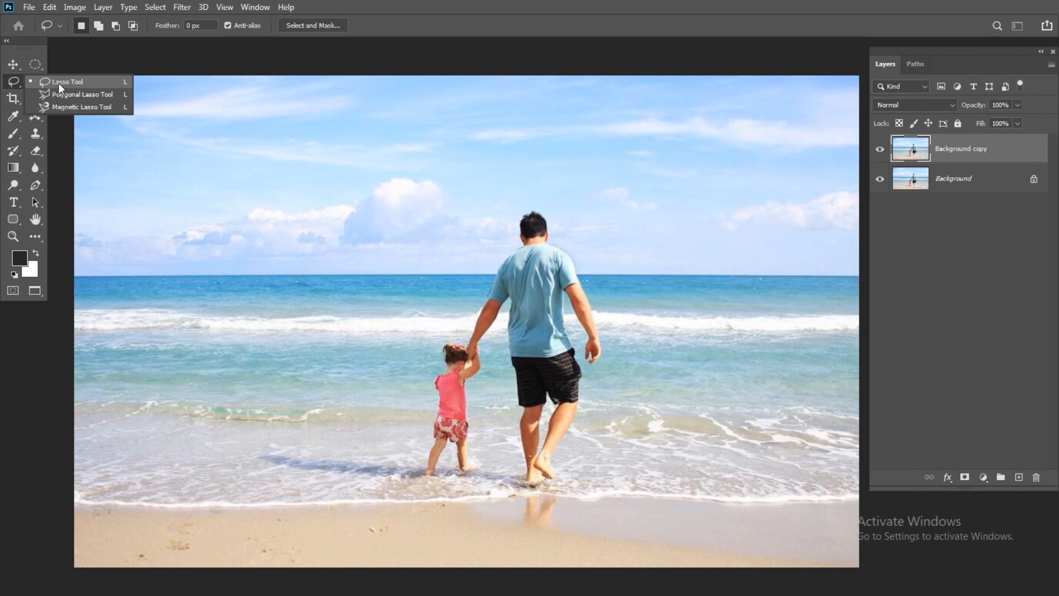
click(61, 82)
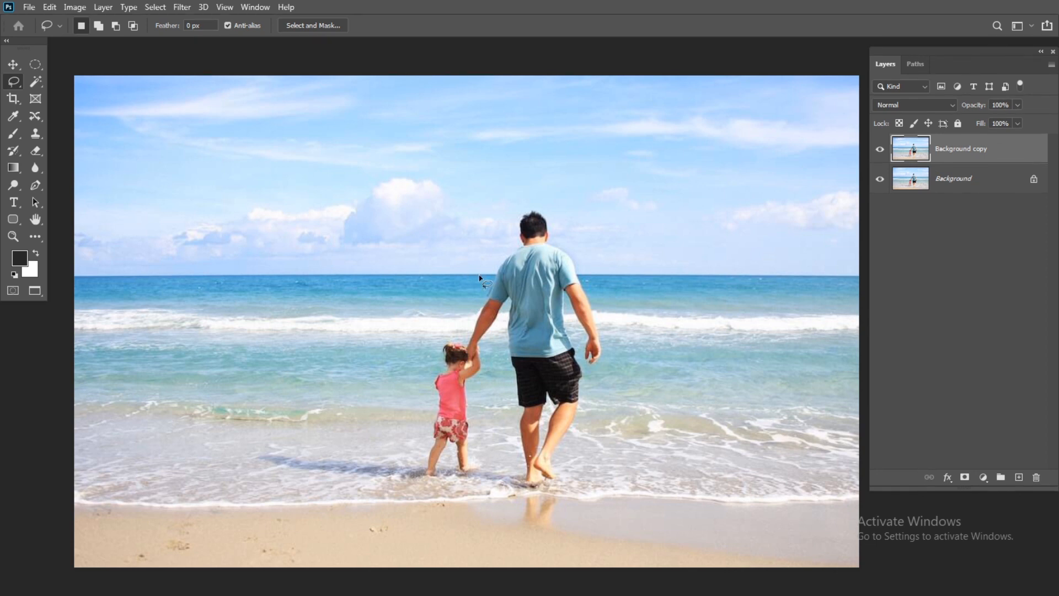
mouse_move(478, 272)
mouse_down()
mouse_move(516, 203)
mouse_move(552, 198)
mouse_move(602, 295)
mouse_move(613, 365)
mouse_move(581, 452)
mouse_move(578, 537)
mouse_move(512, 534)
mouse_move(462, 495)
mouse_move(250, 469)
mouse_move(256, 448)
mouse_move(410, 446)
mouse_move(423, 333)
mouse_move(488, 264)
mouse_up()
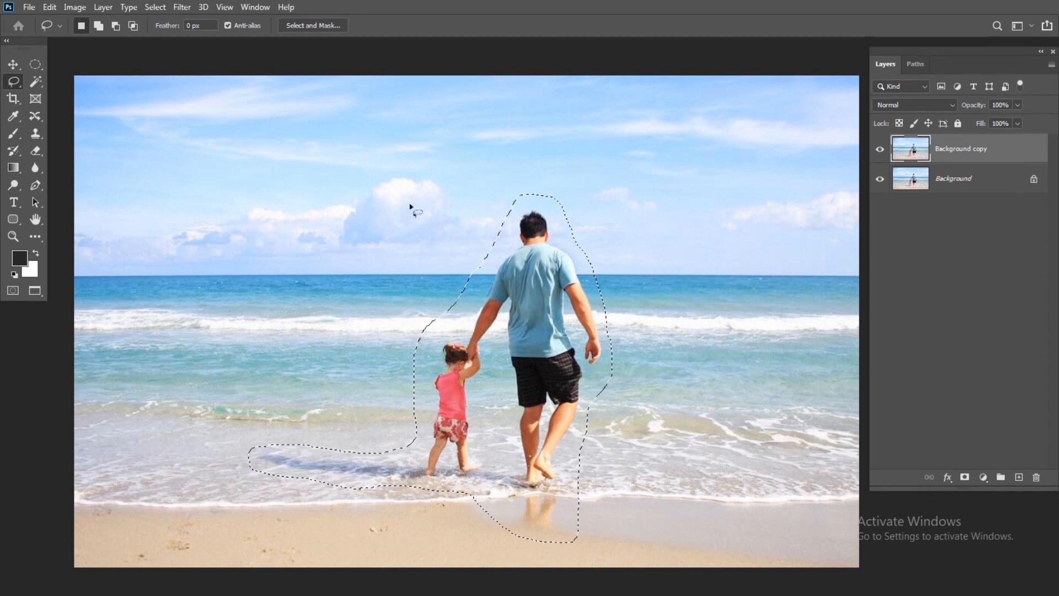
Try filling the Lasso selection around the man and child with Content-Aware and deselect, then undo both changes.
click(51, 7)
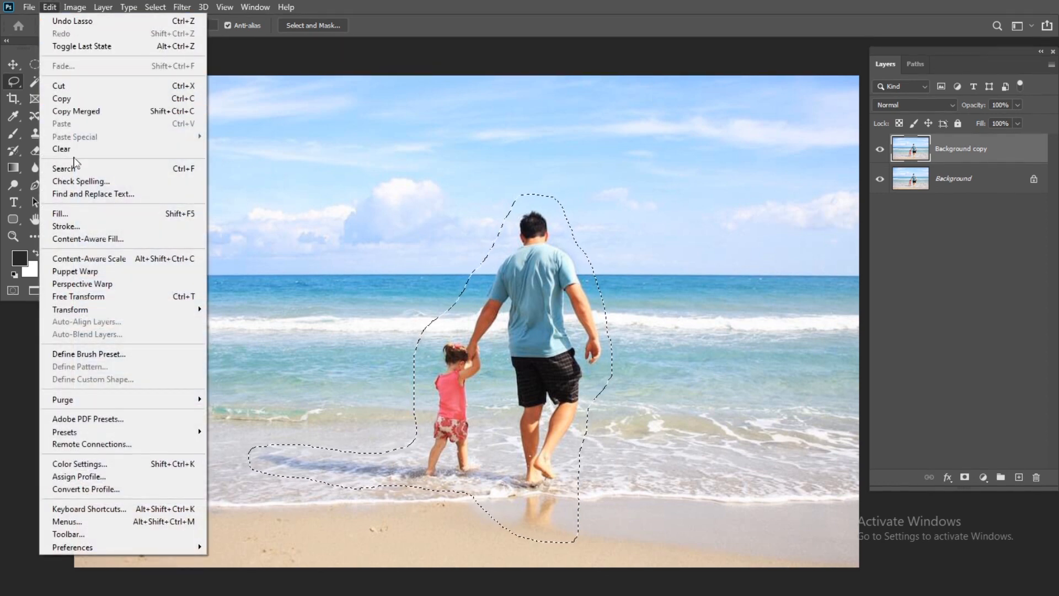
click(66, 213)
drag(255, 107, 277, 88)
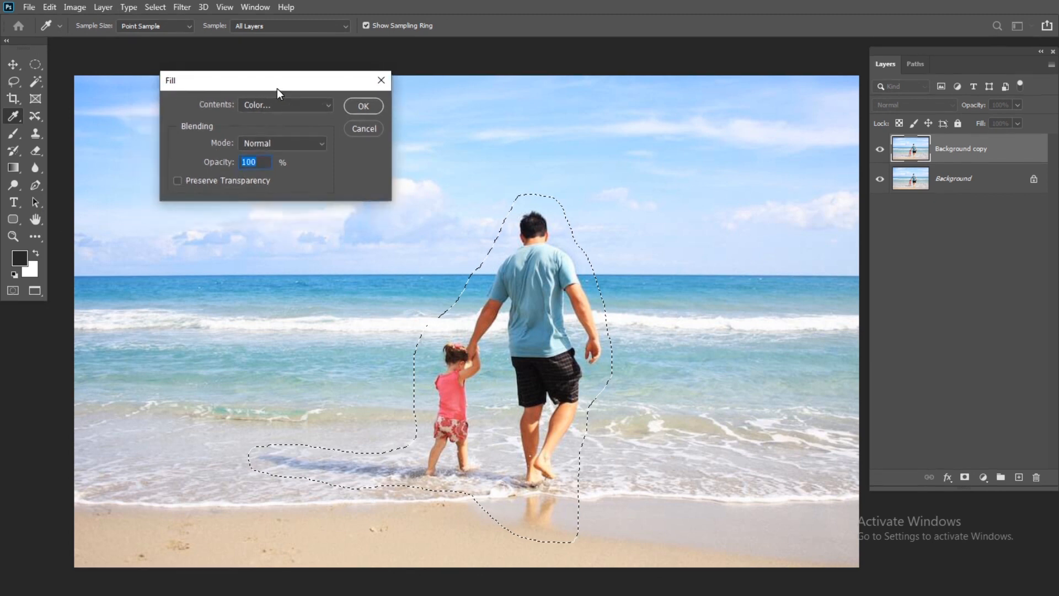
click(267, 103)
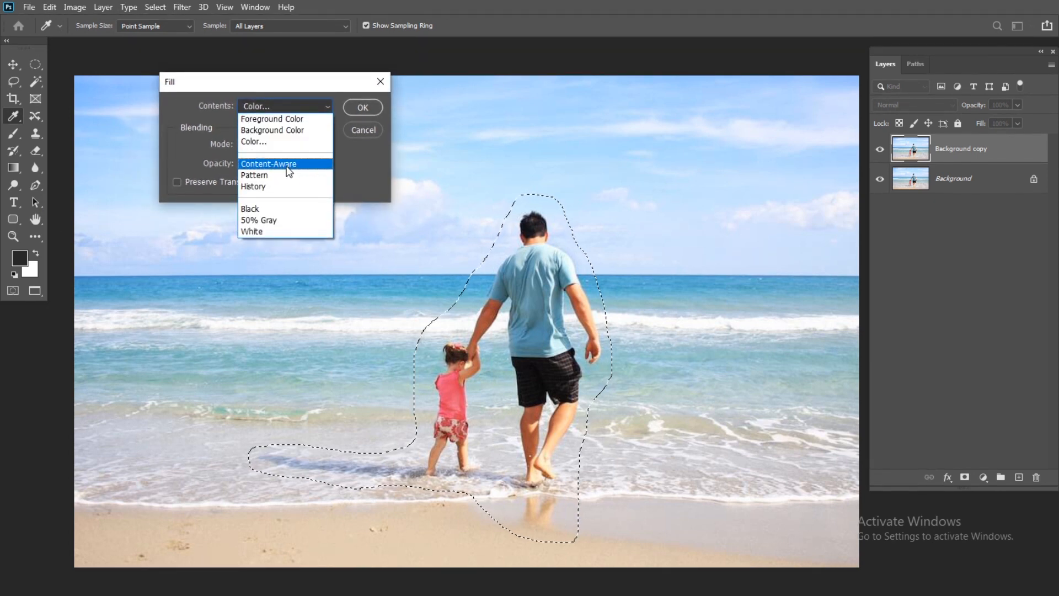
click(287, 170)
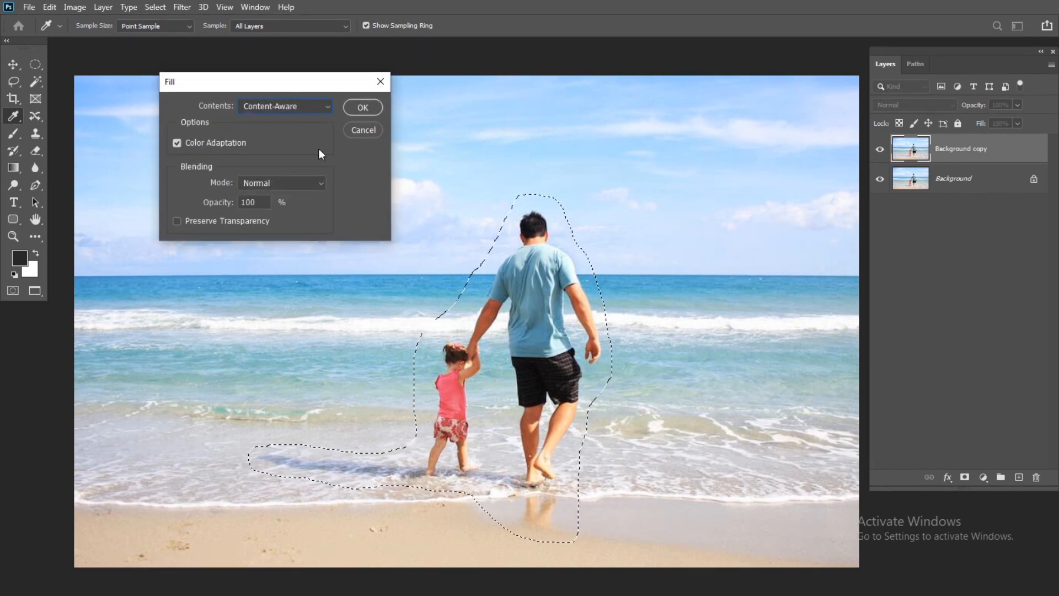
click(362, 107)
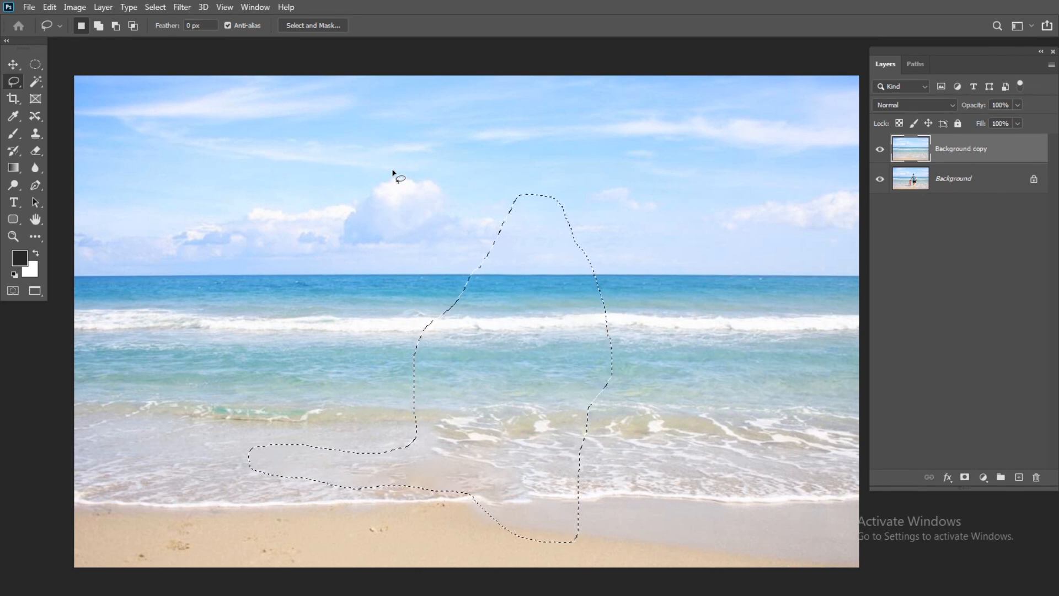
key(ctrl+d)
key(ctrl+z)
key(ctrl+z)
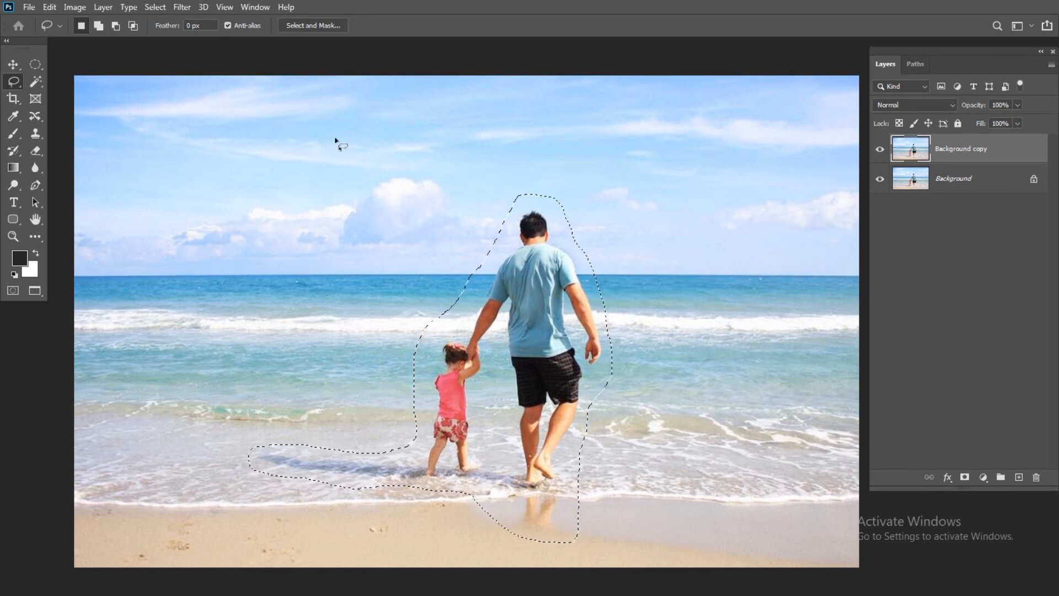
Fill the Lasso selection around the man and child with Content-Aware contents at 100% opacity, and clear the selection.
click(54, 6)
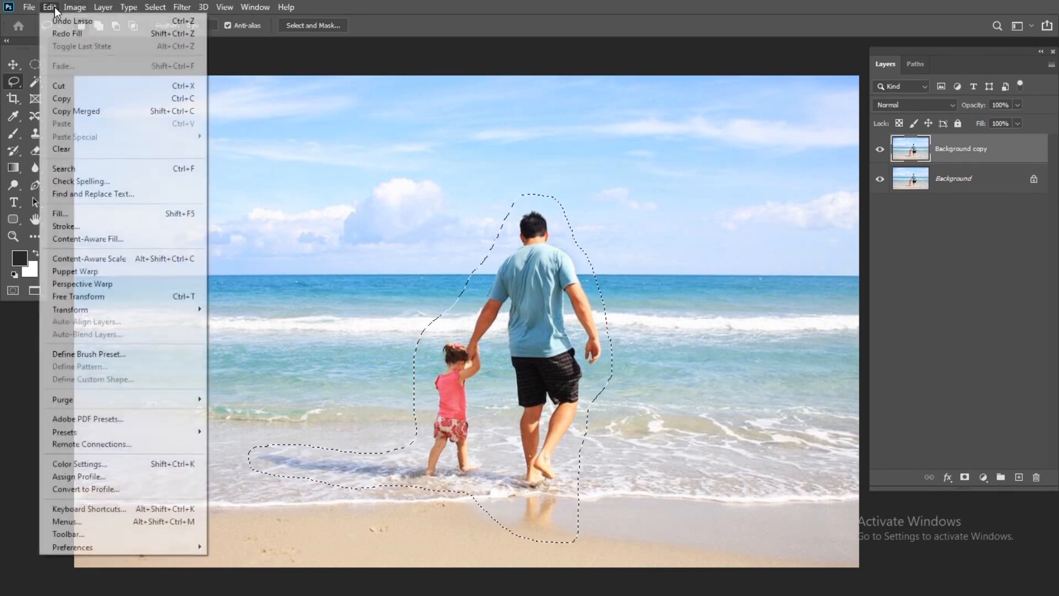
click(69, 215)
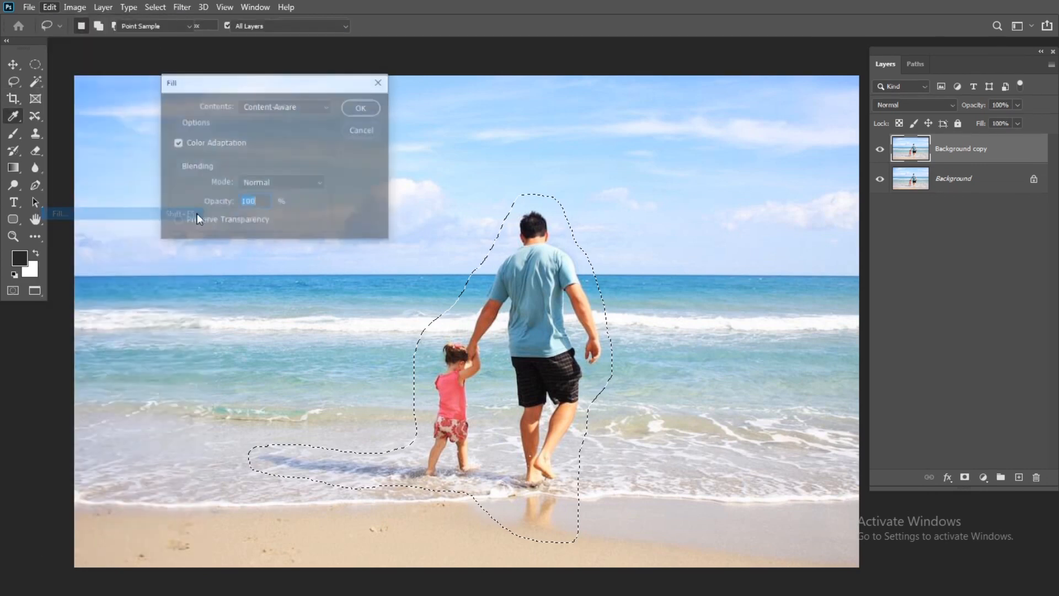
drag(290, 88, 239, 85)
click(230, 105)
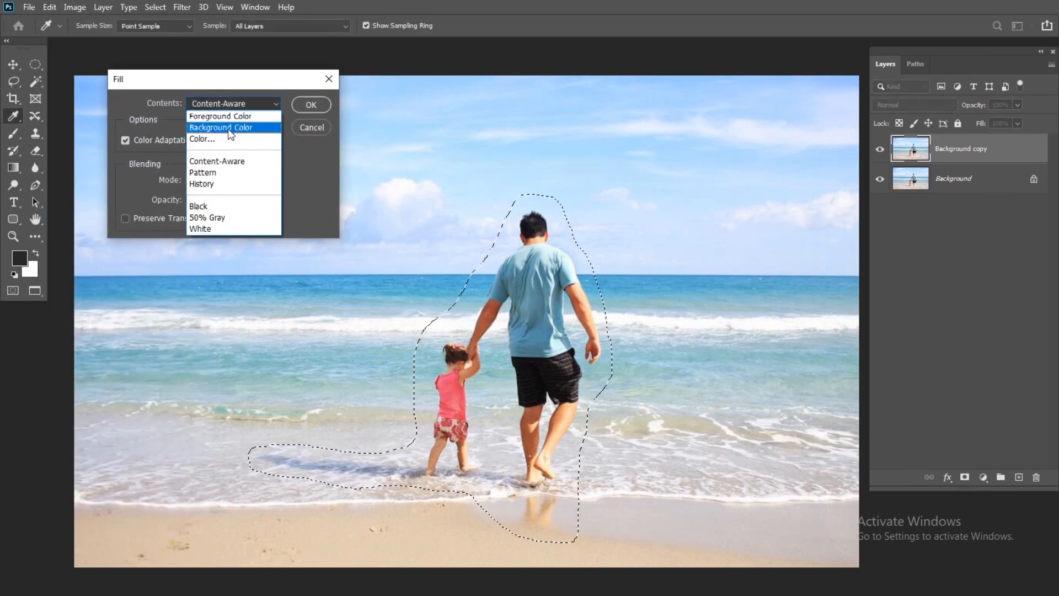
click(261, 166)
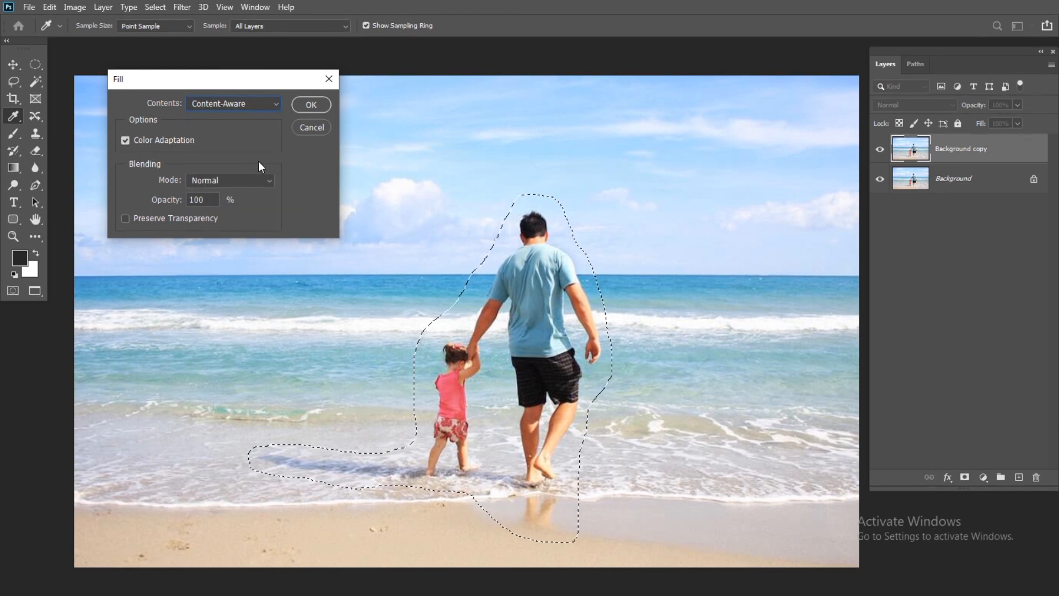
click(318, 105)
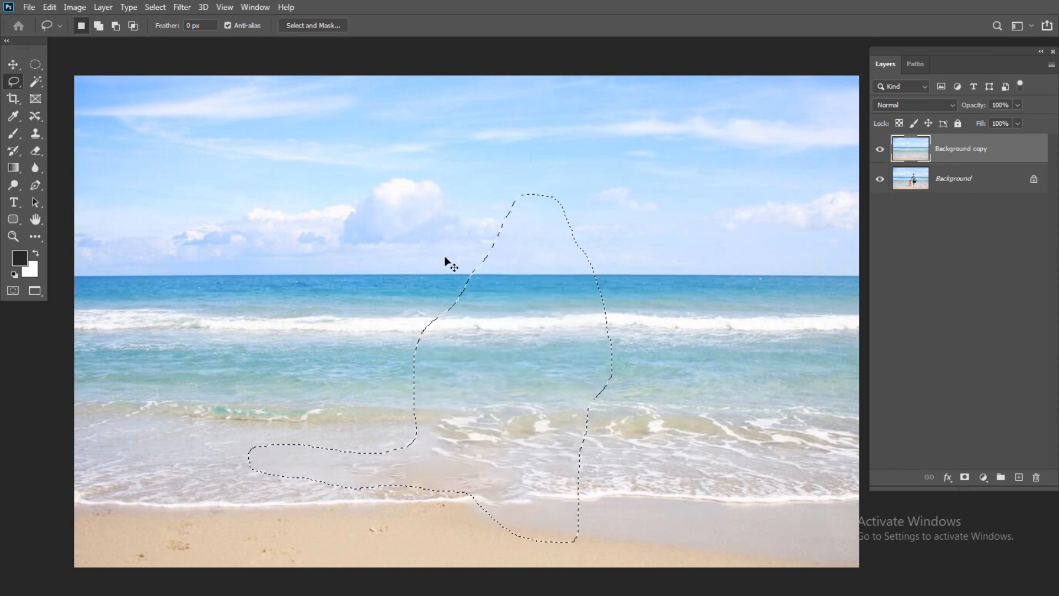
key(ctrl+d)
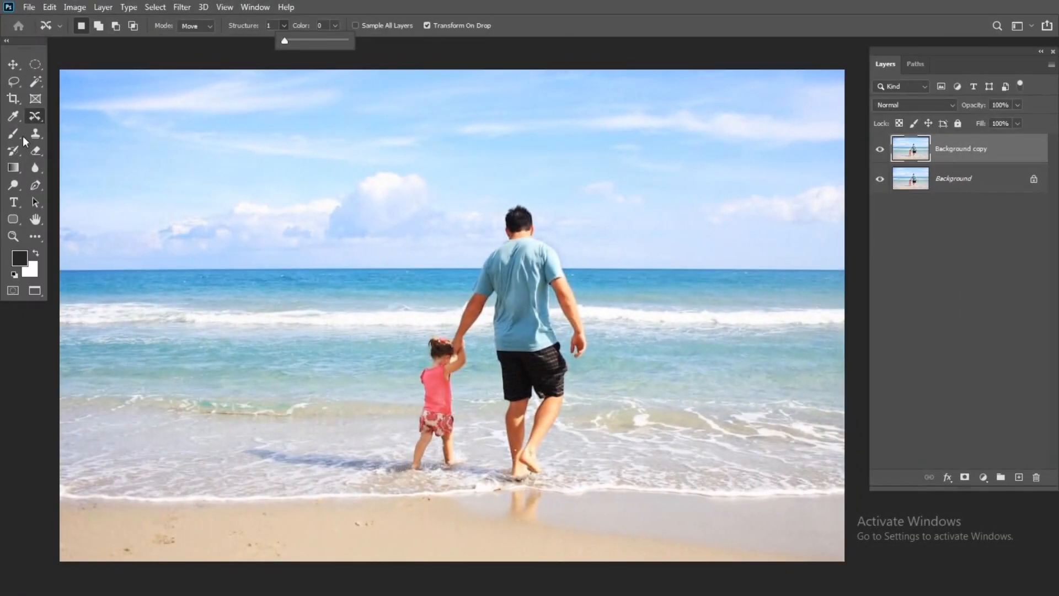
Add a new empty layer and set the Content-Aware Move tool to sample all layers, with Structure 7 and Color 10.
right_click(38, 117)
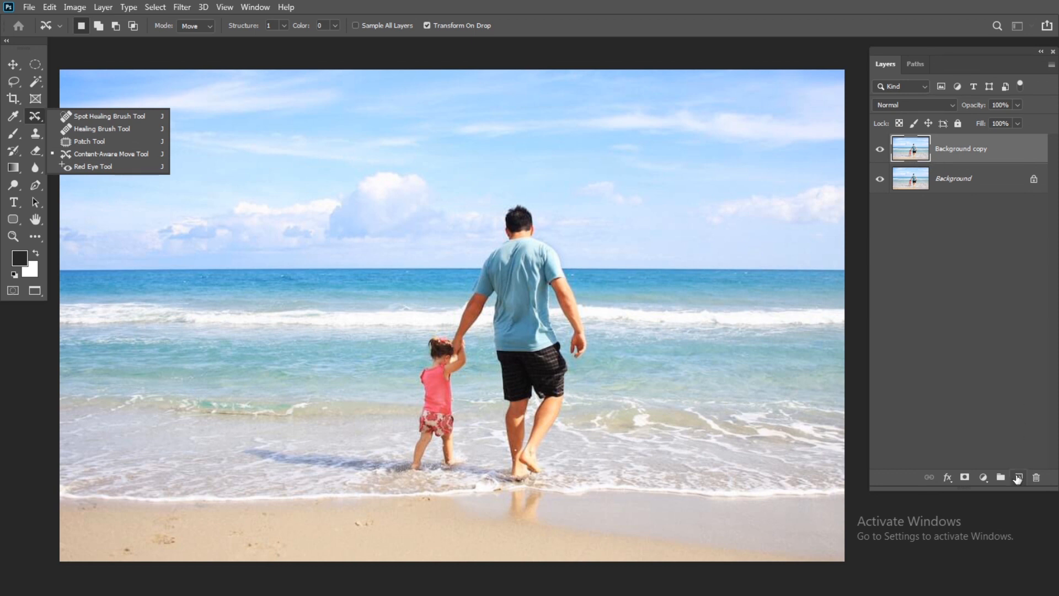
click(1018, 477)
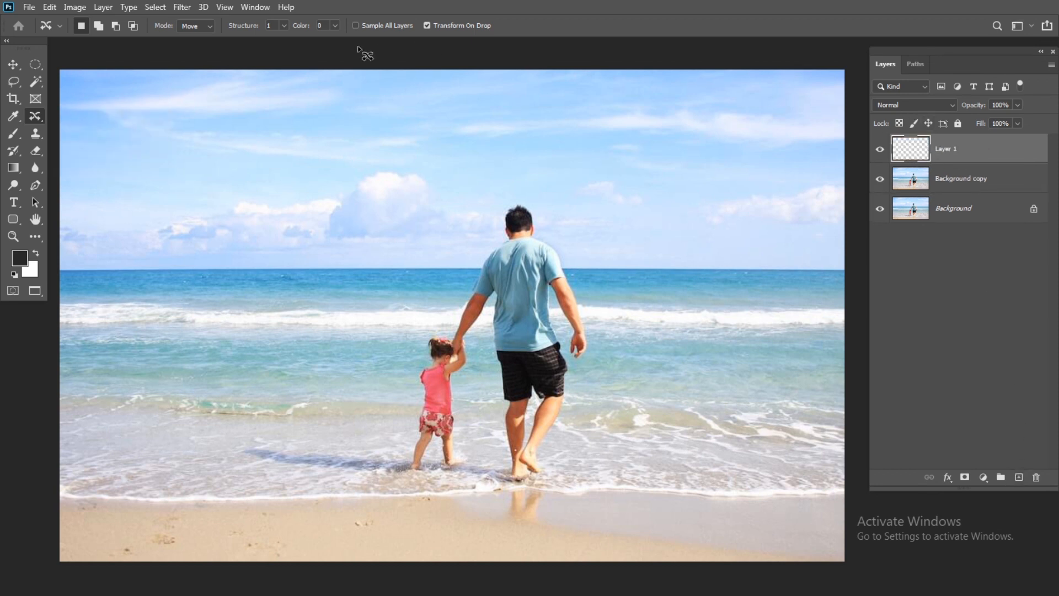
click(376, 25)
right_click(32, 119)
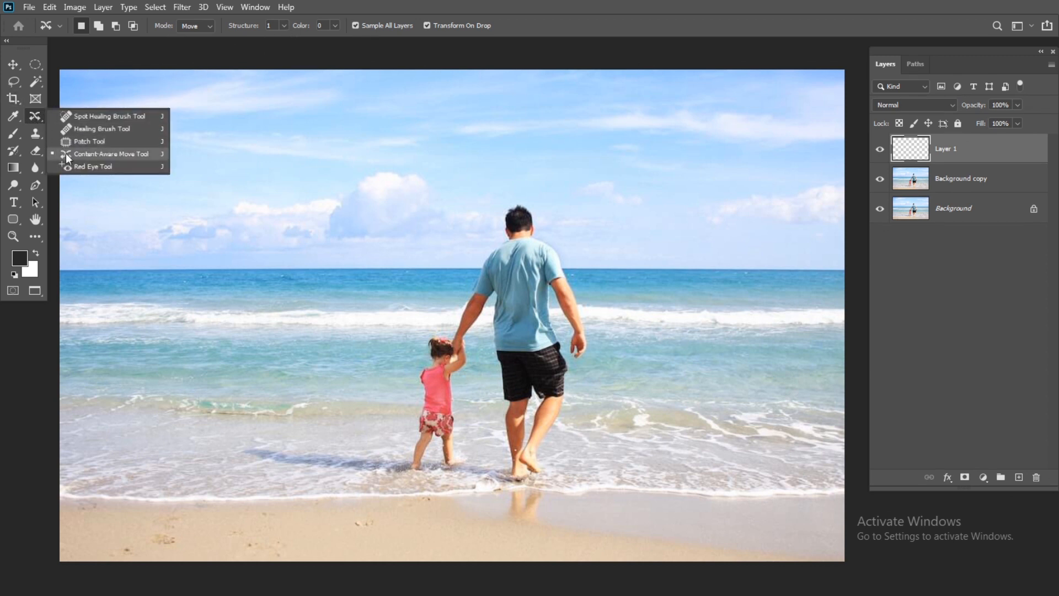
click(101, 158)
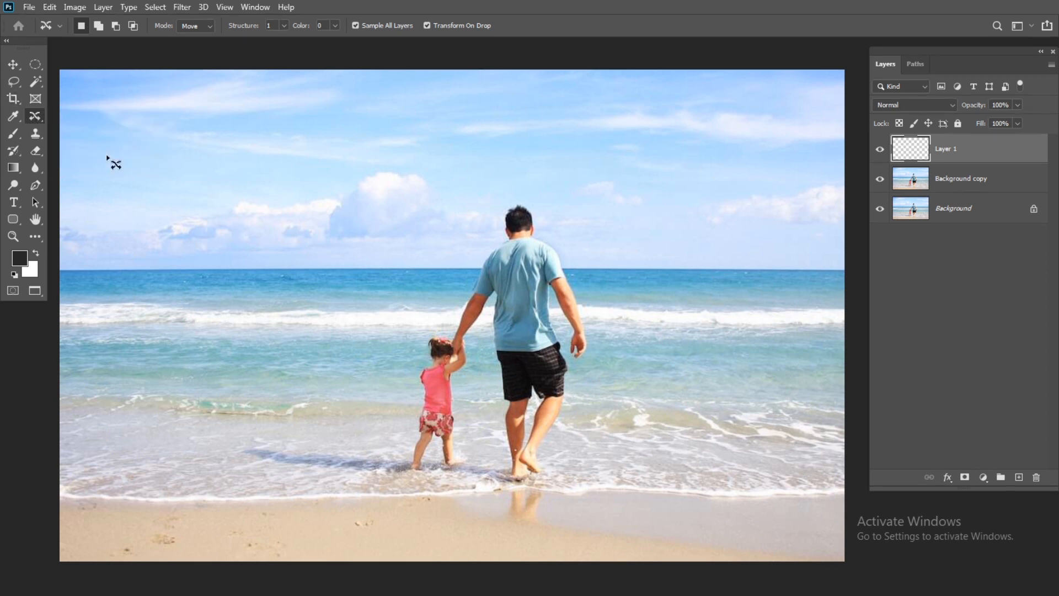
click(284, 26)
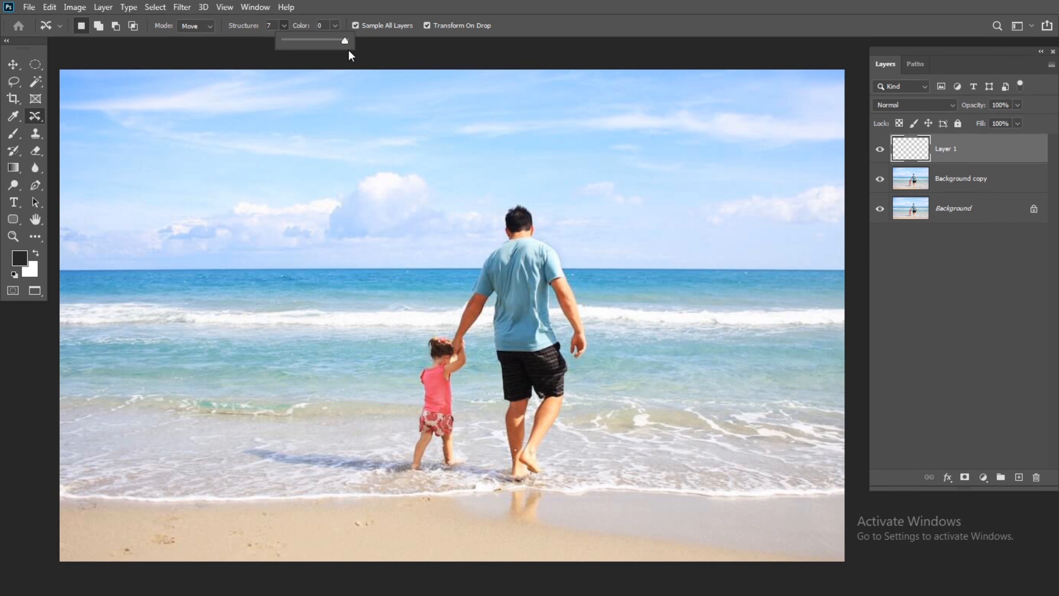
click(336, 25)
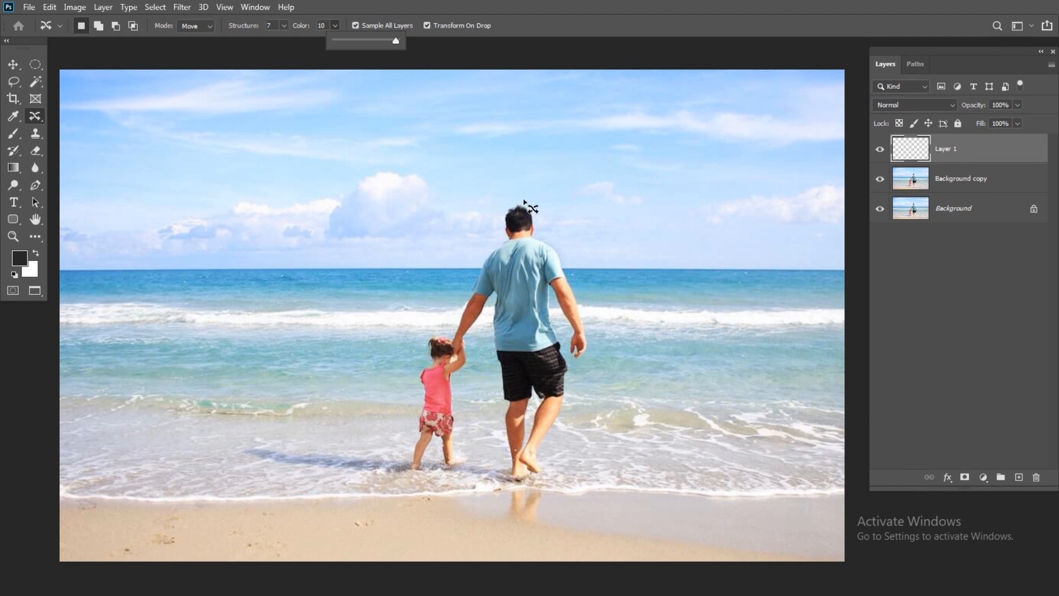
Outline the man, child, shadow and reflection with Content-Aware Move, shift them toward the photo's left edge, and commit the move.
mouse_move(523, 195)
mouse_down()
mouse_move(581, 255)
mouse_move(603, 324)
mouse_move(574, 440)
mouse_move(572, 535)
mouse_move(507, 533)
mouse_move(456, 499)
mouse_move(334, 490)
mouse_move(233, 460)
mouse_move(234, 446)
mouse_move(266, 434)
mouse_move(311, 442)
mouse_move(390, 429)
mouse_move(404, 410)
mouse_move(419, 320)
mouse_move(527, 195)
mouse_up()
drag(513, 375, 220, 374)
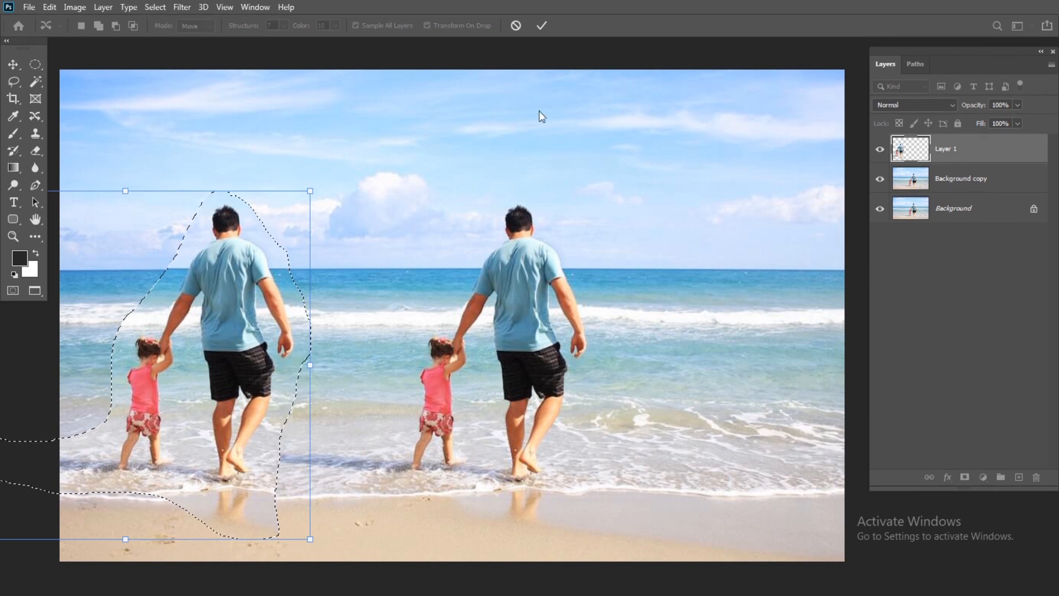
click(542, 26)
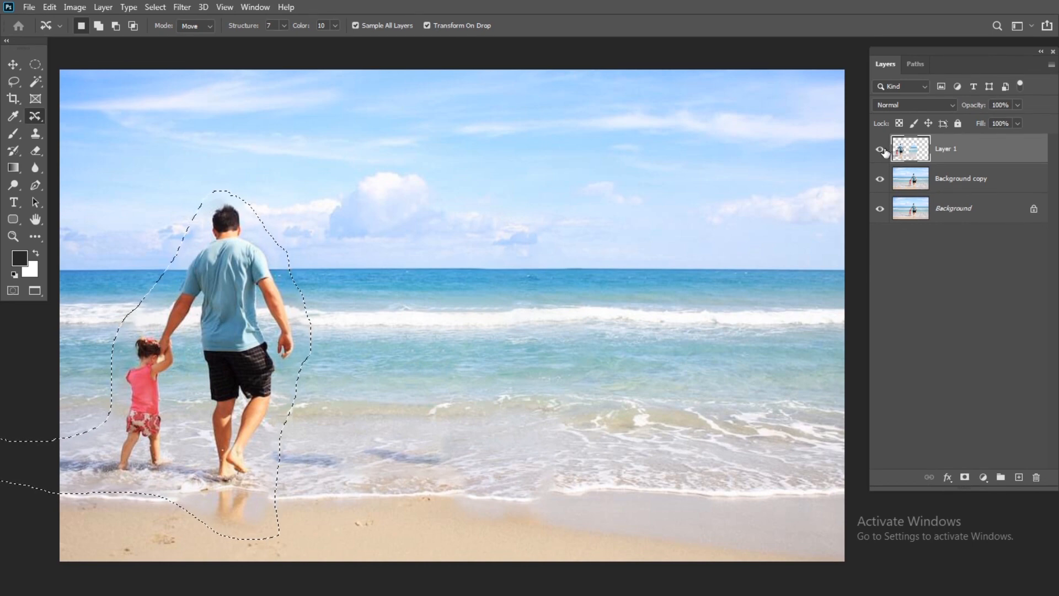
Inspect Layer 1 with both background layers hidden, show those layers again, and clear the selection.
click(879, 179)
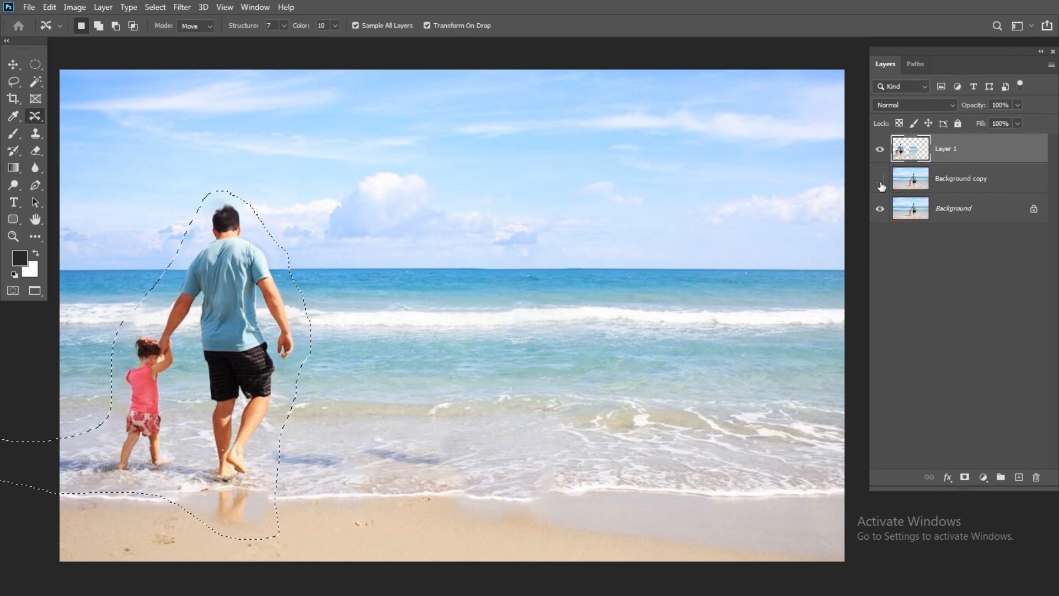
click(880, 209)
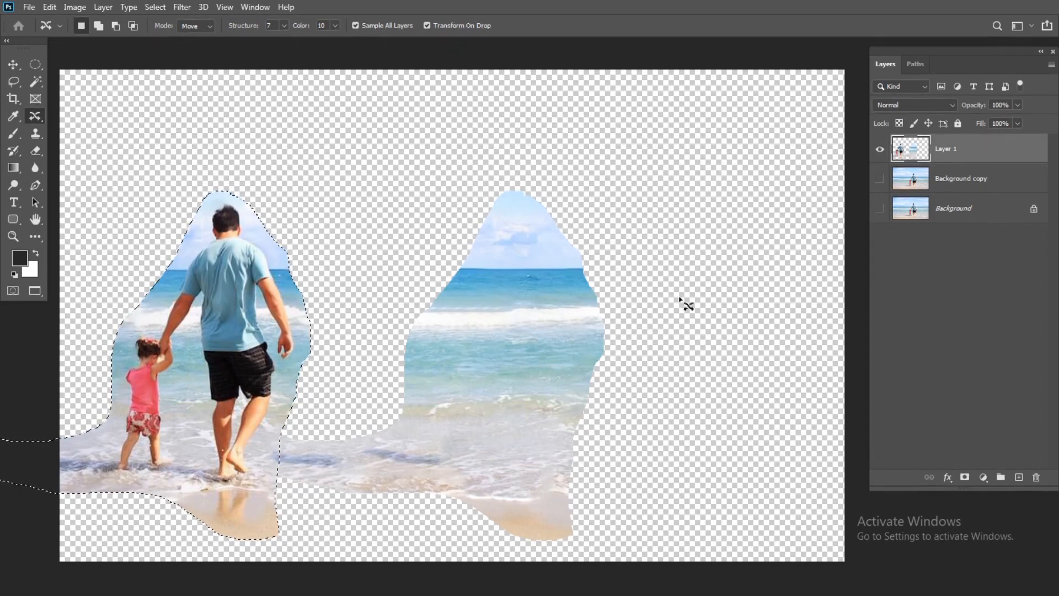
click(879, 208)
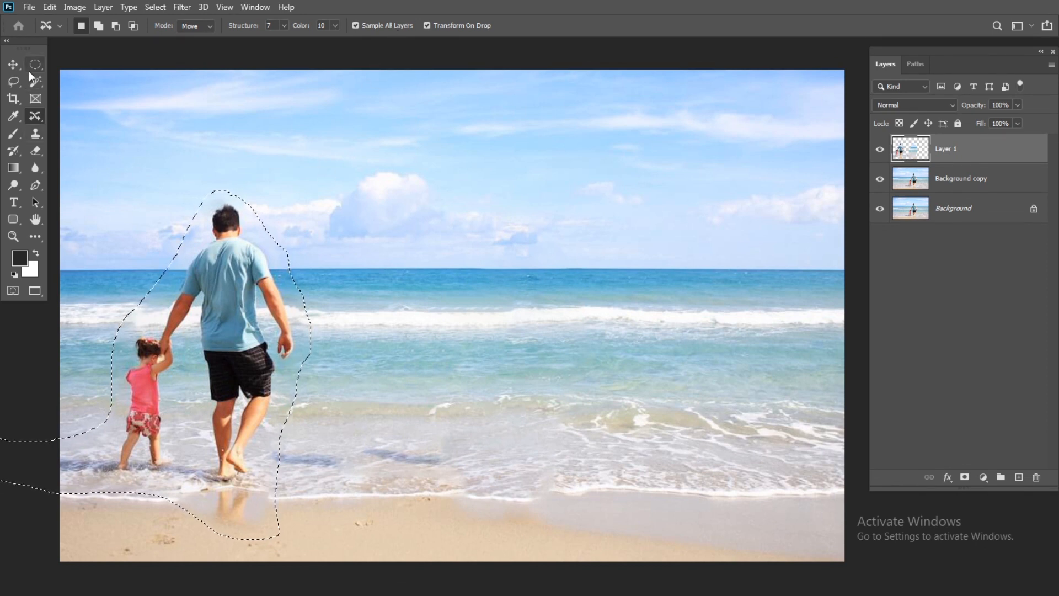
key(ctrl+d)
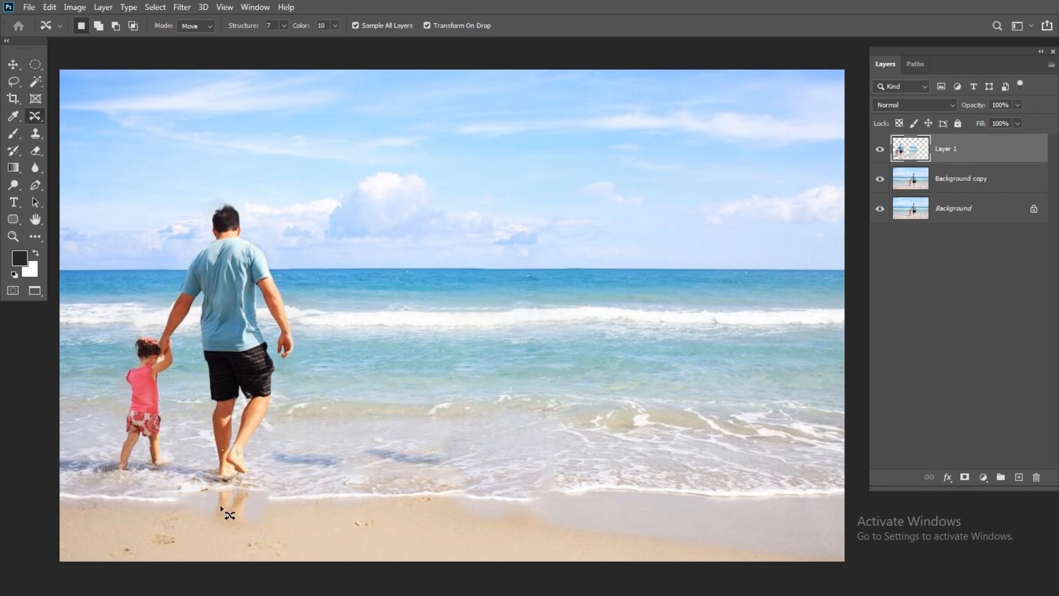
Hide and delete Layer 1, and add a new empty layer above Background copy in its place.
click(880, 148)
click(880, 149)
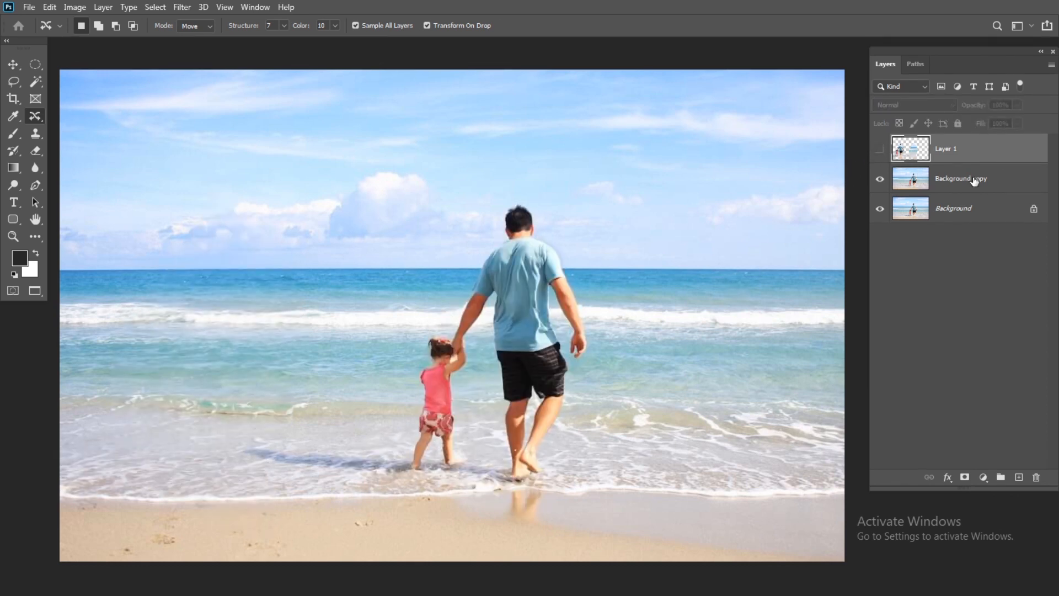
key(Delete)
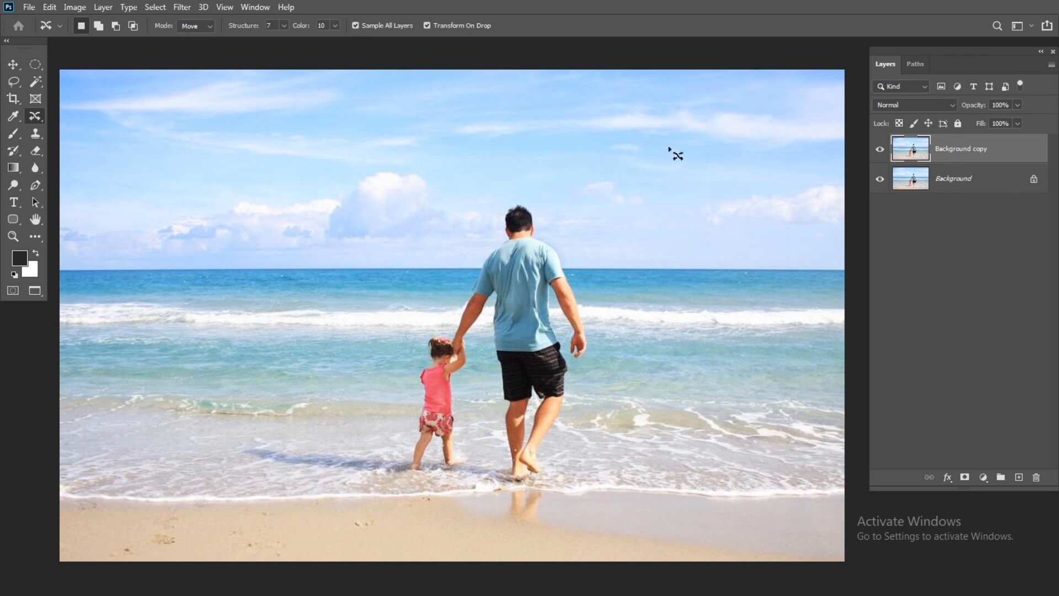
right_click(33, 115)
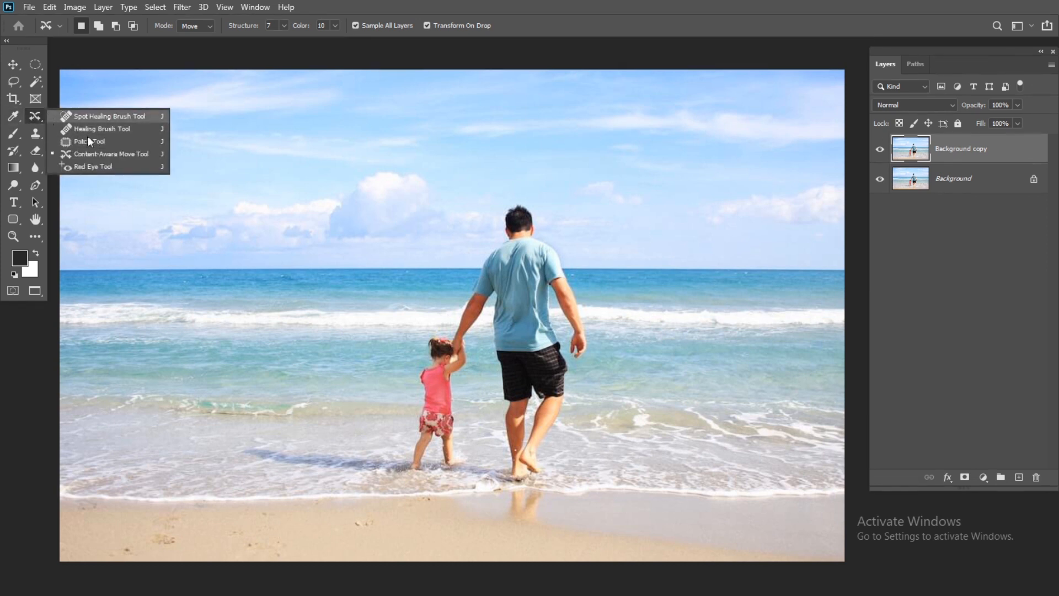
click(1019, 477)
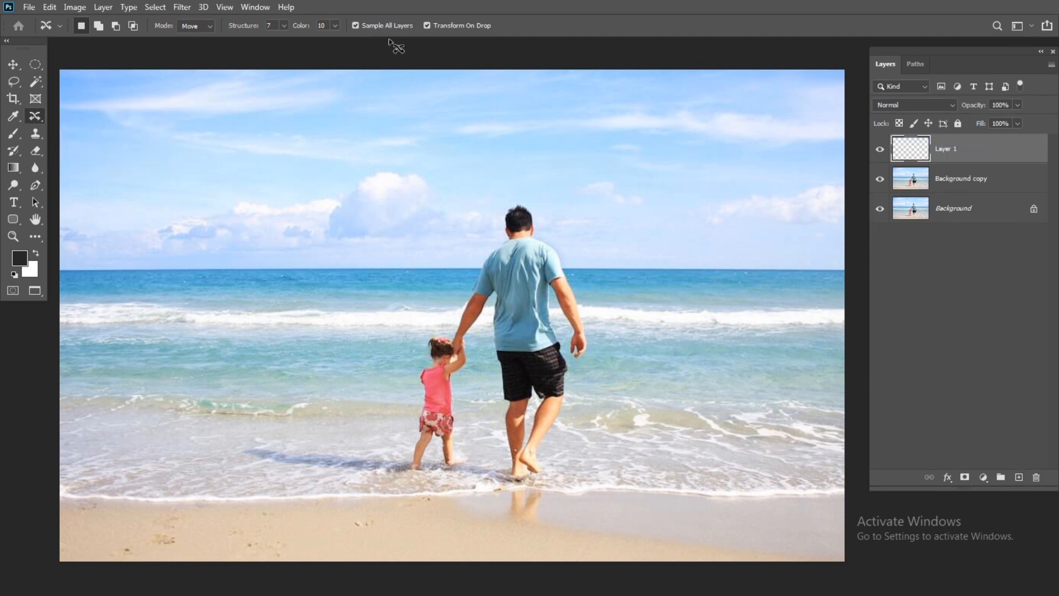
Outline the man, child, shadow and reflection with Content-Aware Move, shift them toward the photo's left edge, and scale them down slightly.
mouse_move(413, 330)
mouse_down()
mouse_move(457, 290)
mouse_move(477, 231)
mouse_move(503, 199)
mouse_move(536, 195)
mouse_move(568, 223)
mouse_move(598, 357)
mouse_move(545, 533)
mouse_move(497, 528)
mouse_move(482, 502)
mouse_move(455, 491)
mouse_move(316, 481)
mouse_move(230, 452)
mouse_move(229, 426)
mouse_move(257, 407)
mouse_move(340, 427)
mouse_move(391, 412)
mouse_move(425, 331)
mouse_up()
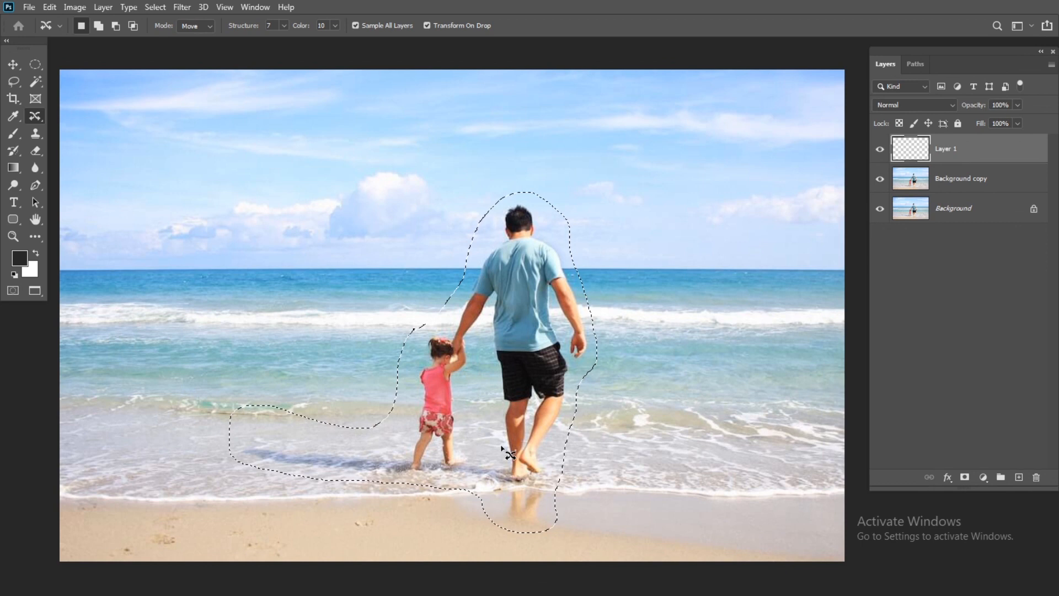
drag(502, 452, 223, 439)
drag(322, 184, 256, 243)
drag(205, 336, 221, 299)
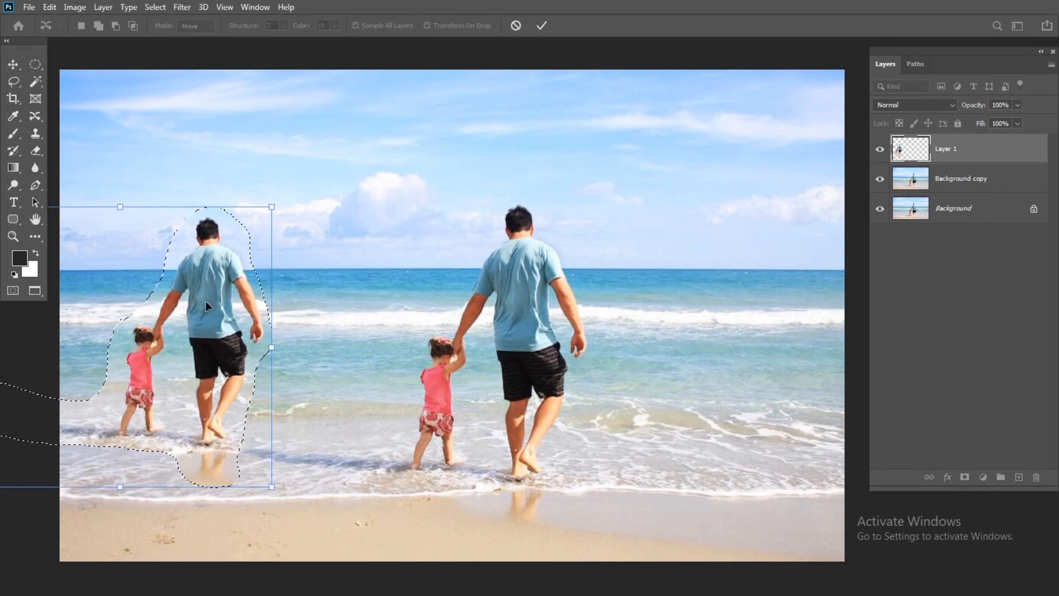
Fine-tune the size and position of the moved figures so they stand in the shallow water, and commit the move.
drag(271, 486, 246, 464)
drag(212, 364, 212, 369)
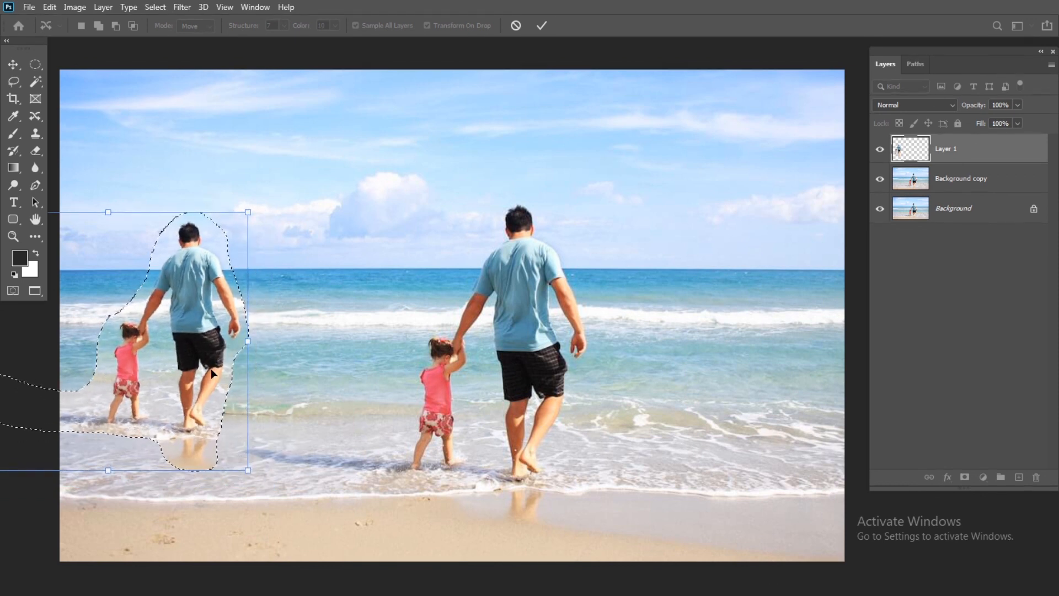
key(Up)
key(Up)
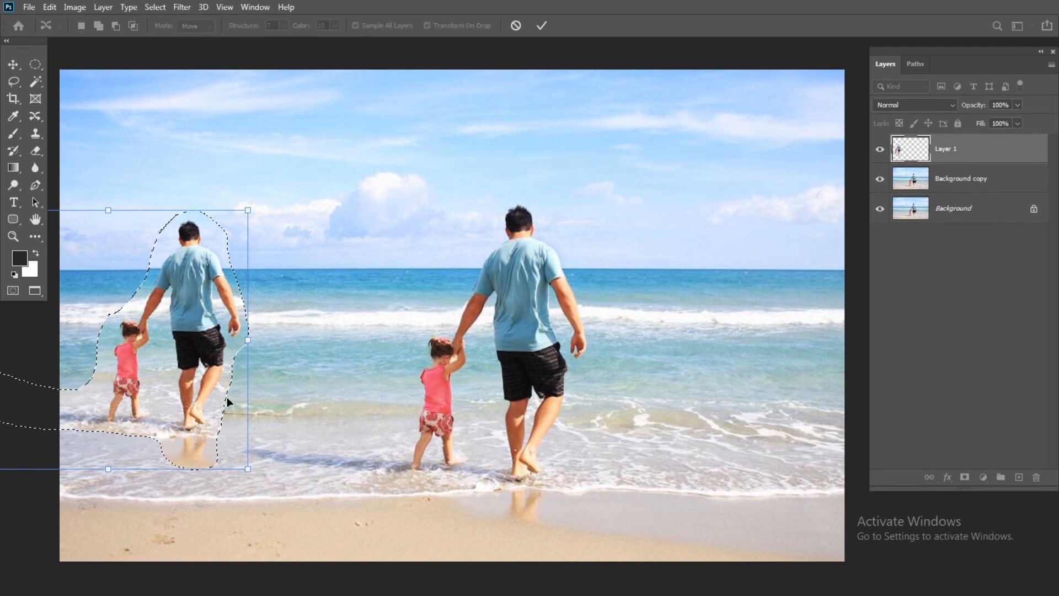
drag(249, 469, 262, 482)
drag(214, 391, 209, 389)
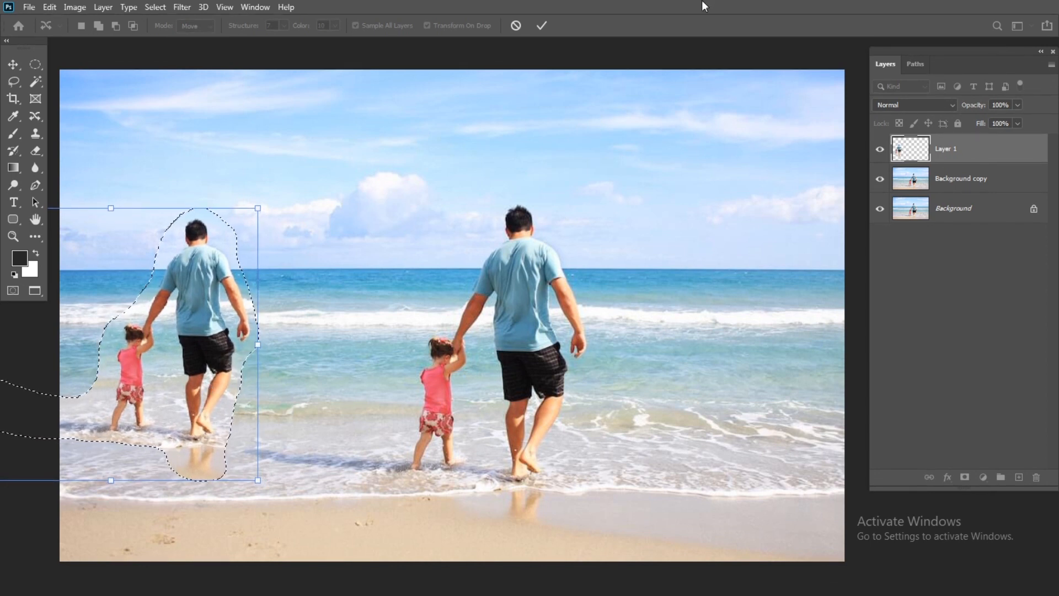
click(541, 25)
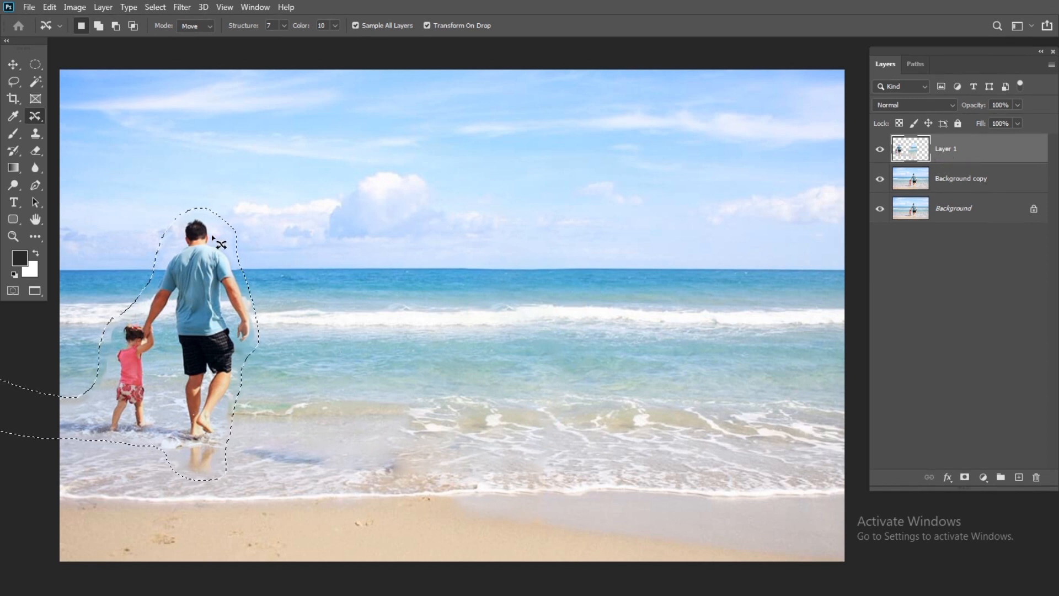
Hide the Background copy and Background layers to isolate Layer 1, and clear the selection.
click(880, 178)
click(880, 208)
key(ctrl+d)
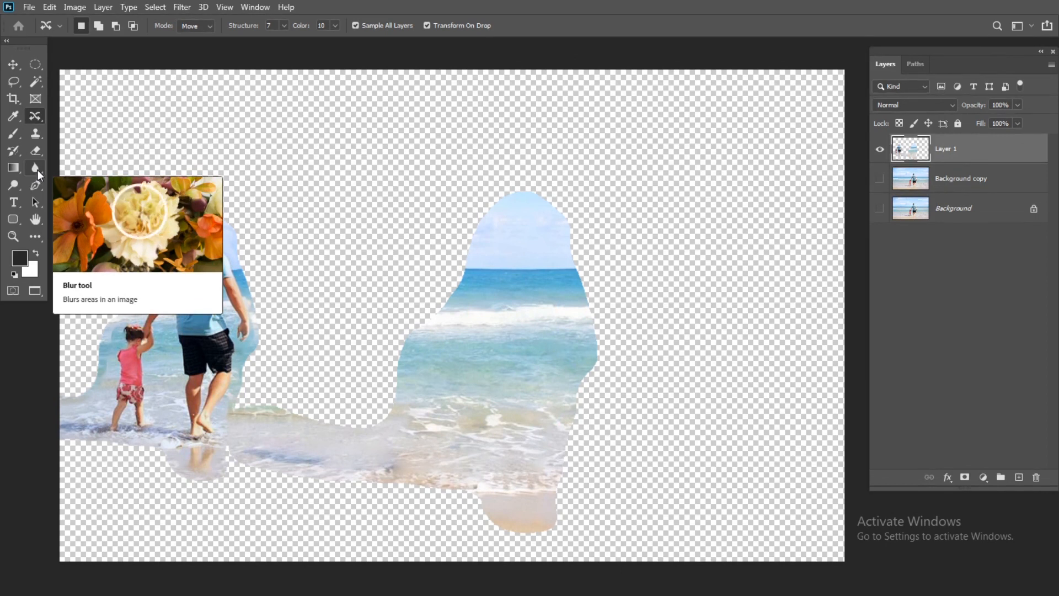
Erase the hard-edged surroundings of the moved man and child on Layer 1 with a 50 px Soft Round eraser.
key(e)
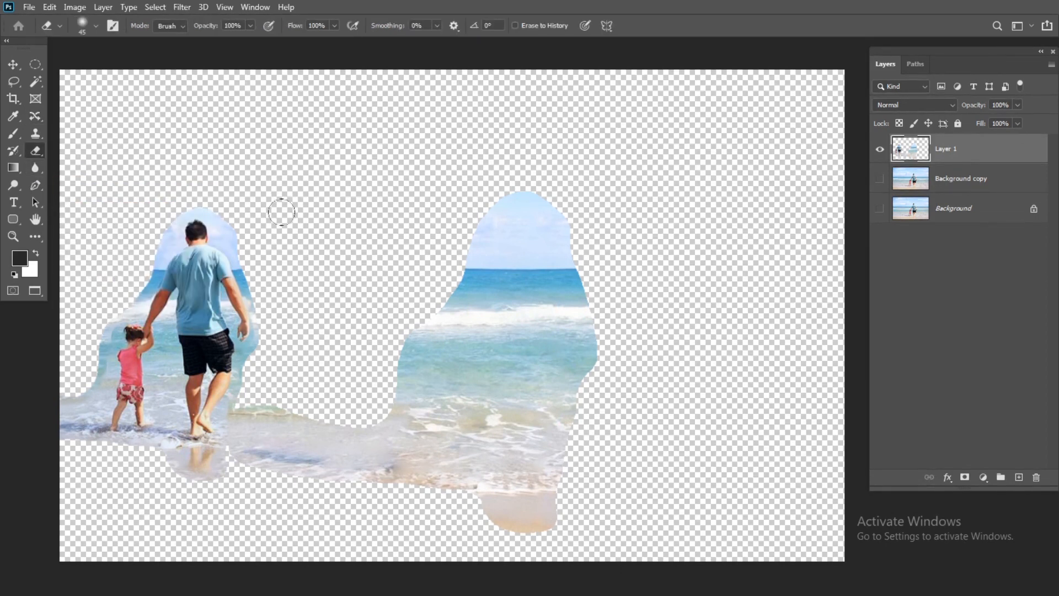
key(bracketright)
click(95, 26)
click(104, 190)
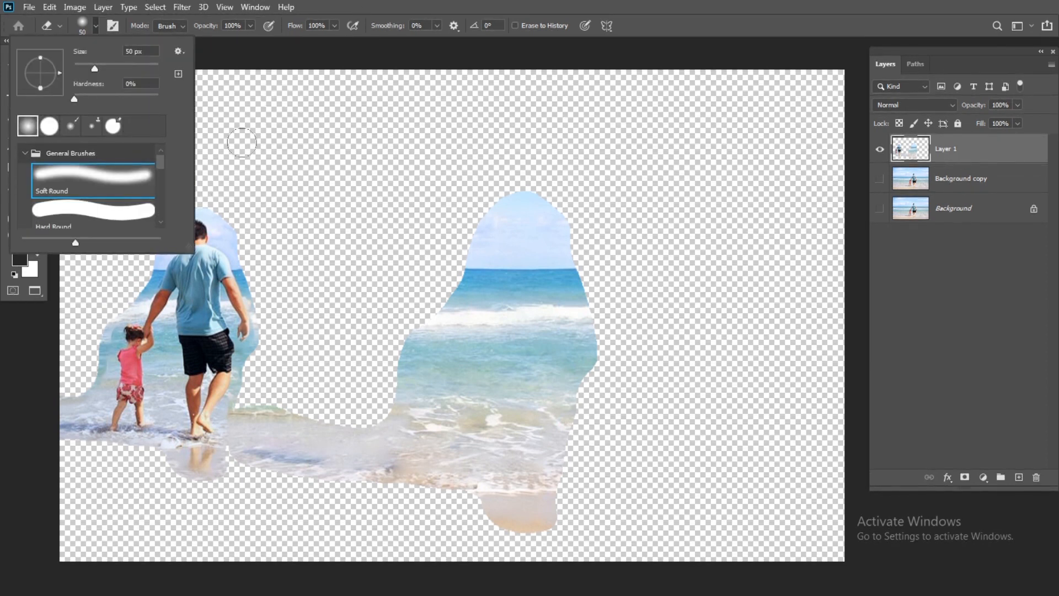
click(236, 204)
mouse_move(236, 208)
mouse_down()
mouse_move(271, 324)
mouse_move(255, 382)
mouse_move(275, 327)
mouse_up()
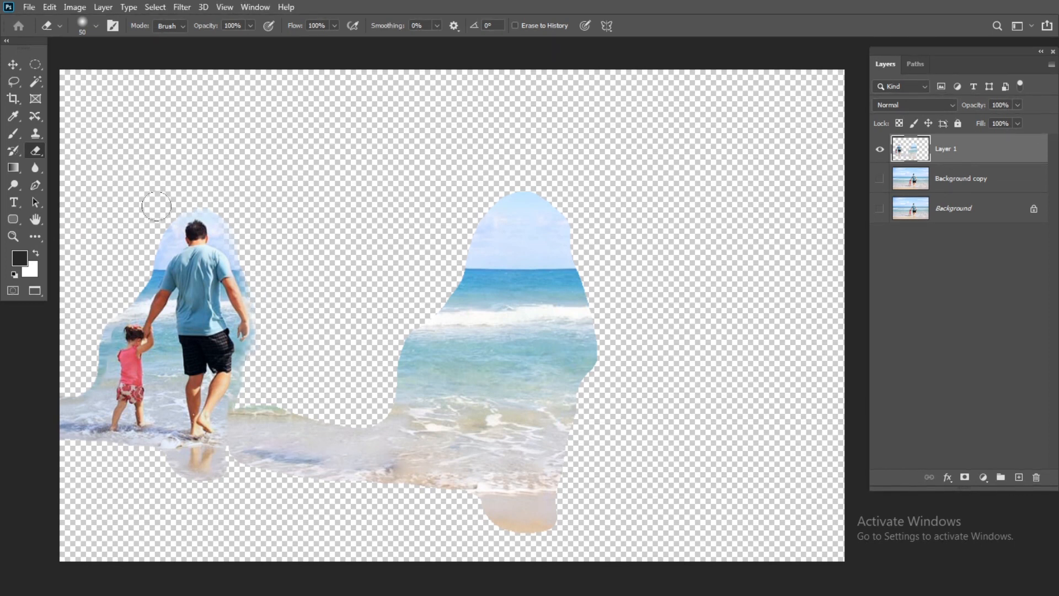
mouse_move(150, 254)
mouse_down()
mouse_move(78, 356)
mouse_move(77, 373)
mouse_move(90, 347)
mouse_move(55, 410)
mouse_move(54, 439)
mouse_move(87, 458)
mouse_move(147, 457)
mouse_move(175, 488)
mouse_move(226, 489)
mouse_move(236, 458)
mouse_move(272, 482)
mouse_move(345, 497)
mouse_up()
mouse_move(282, 394)
mouse_down()
mouse_move(307, 402)
mouse_move(255, 385)
mouse_move(274, 306)
mouse_move(234, 208)
mouse_move(187, 189)
mouse_move(179, 203)
mouse_up()
Show the Background copy and Background layers again, and compare the beach photo with and without Layer 1.
click(880, 181)
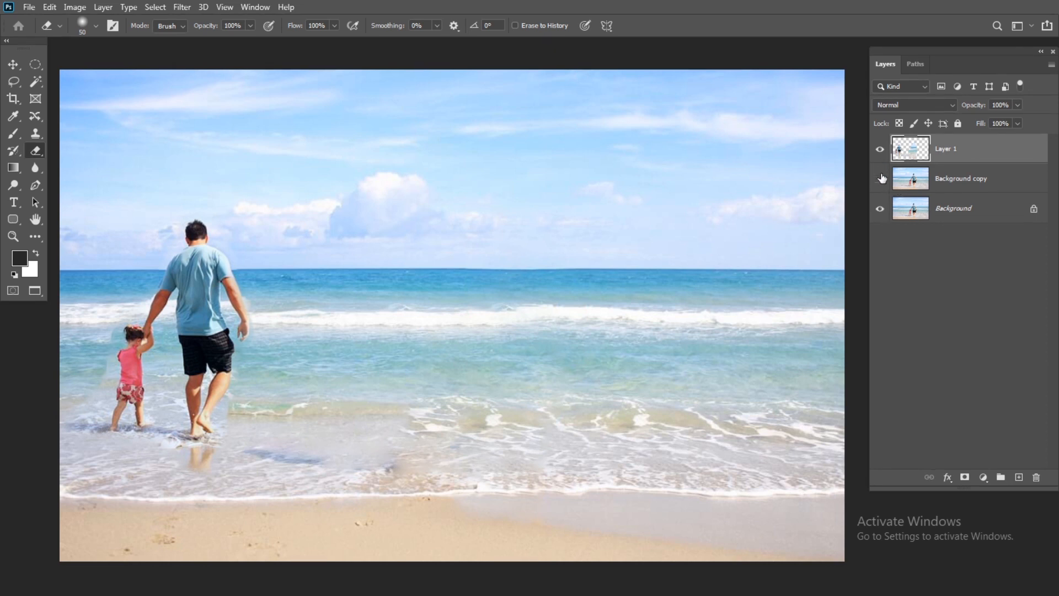
click(881, 149)
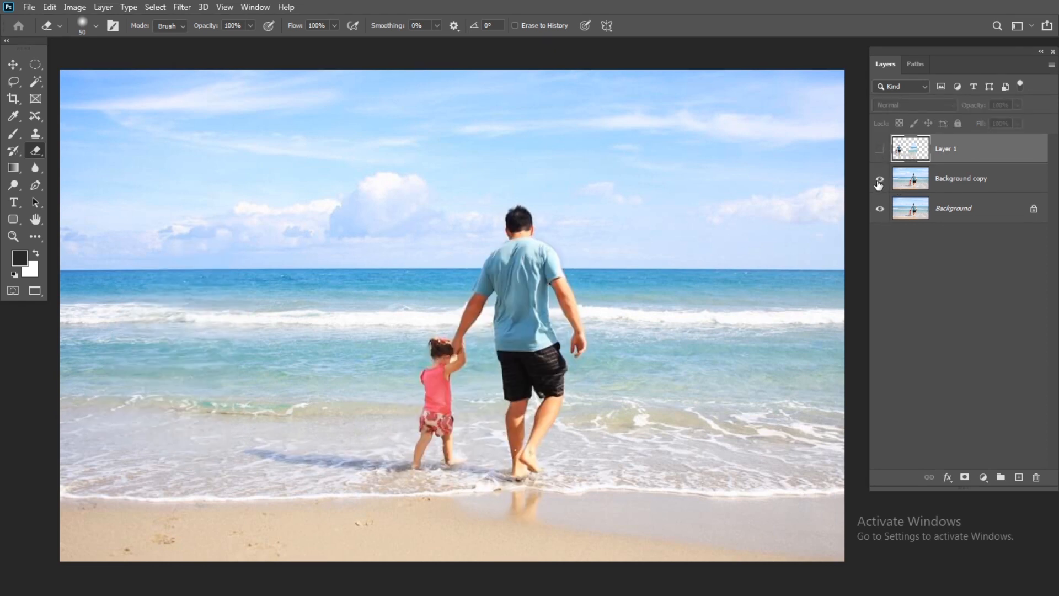
click(881, 149)
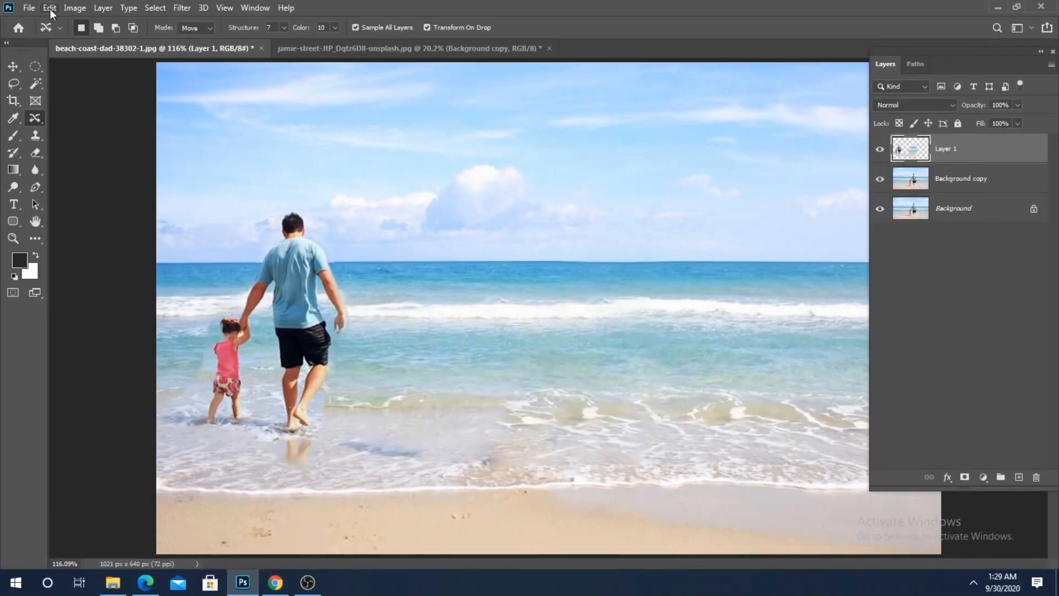
Switch to the open desert car photo, display it in full-screen mode with the menu bar, and centre it.
click(49, 9)
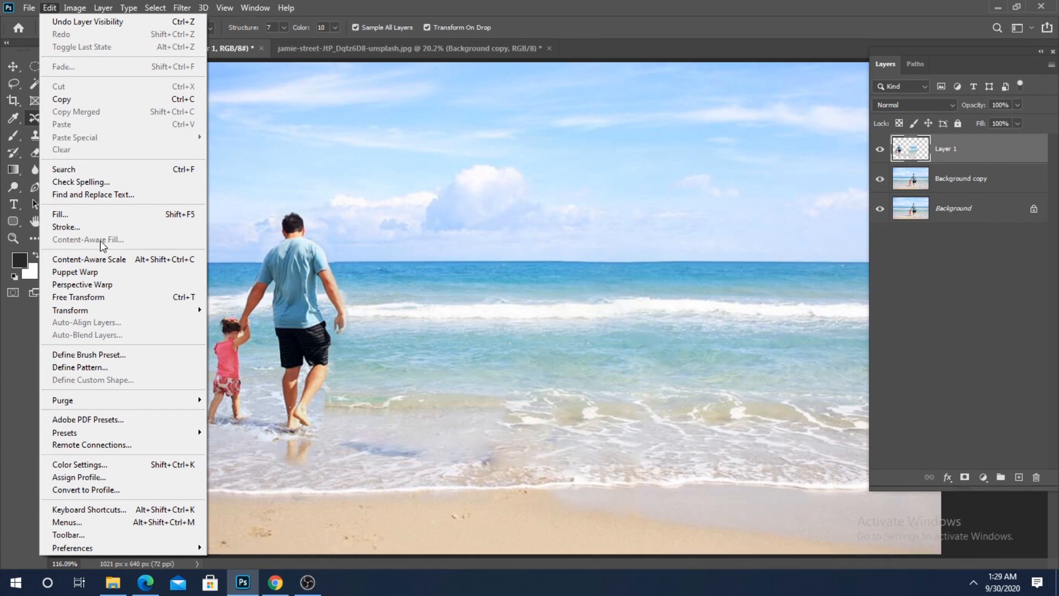
click(278, 160)
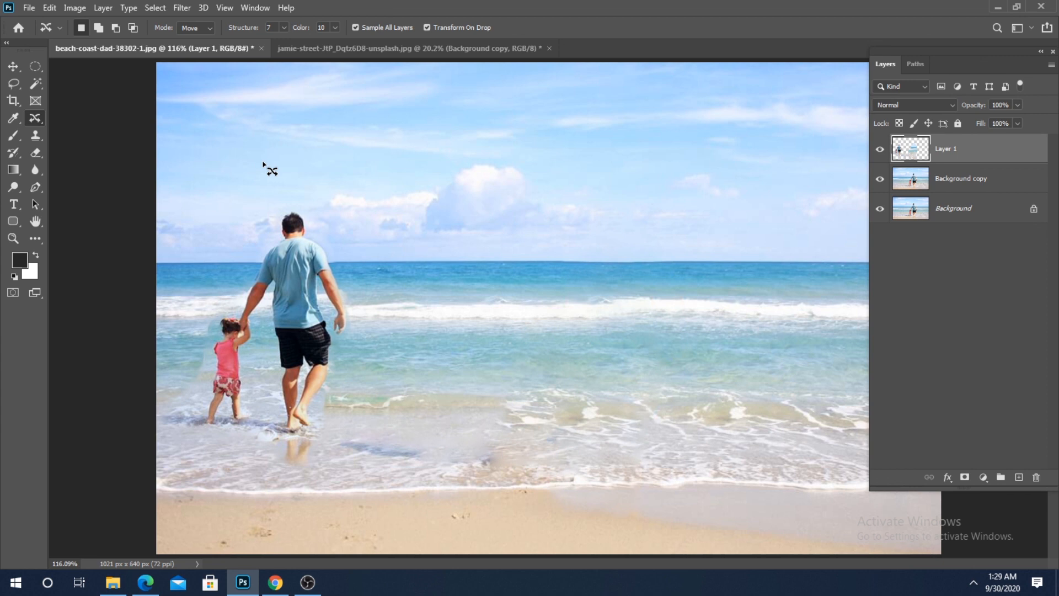
click(341, 49)
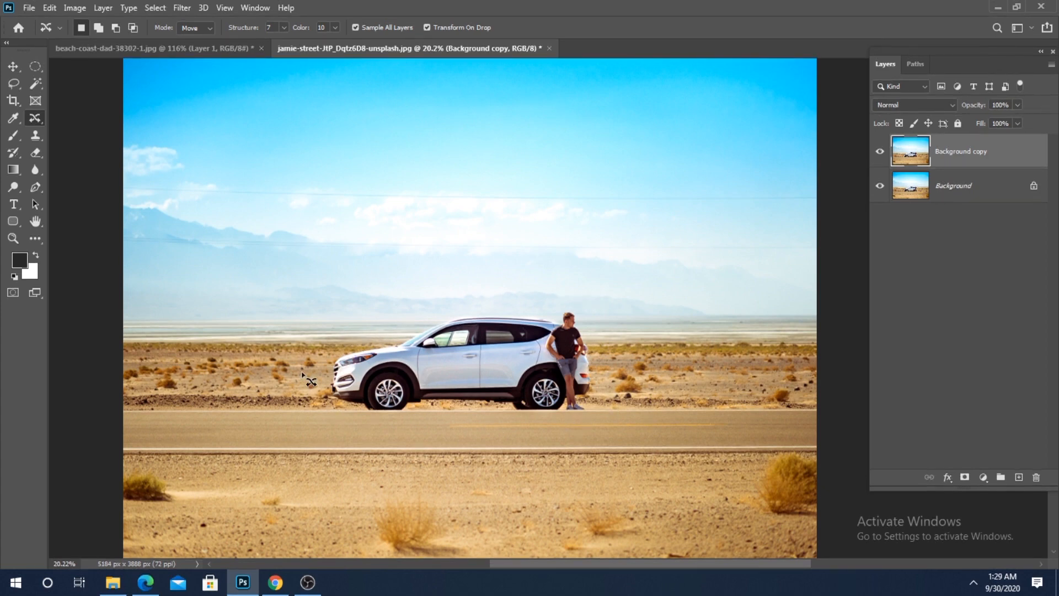
key(f)
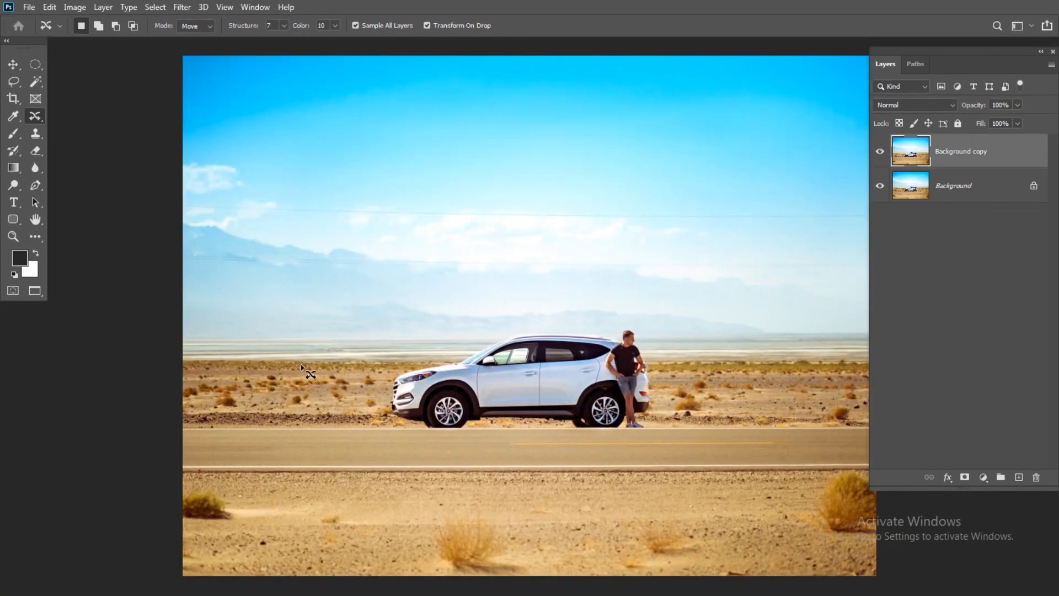
drag(525, 331, 449, 328)
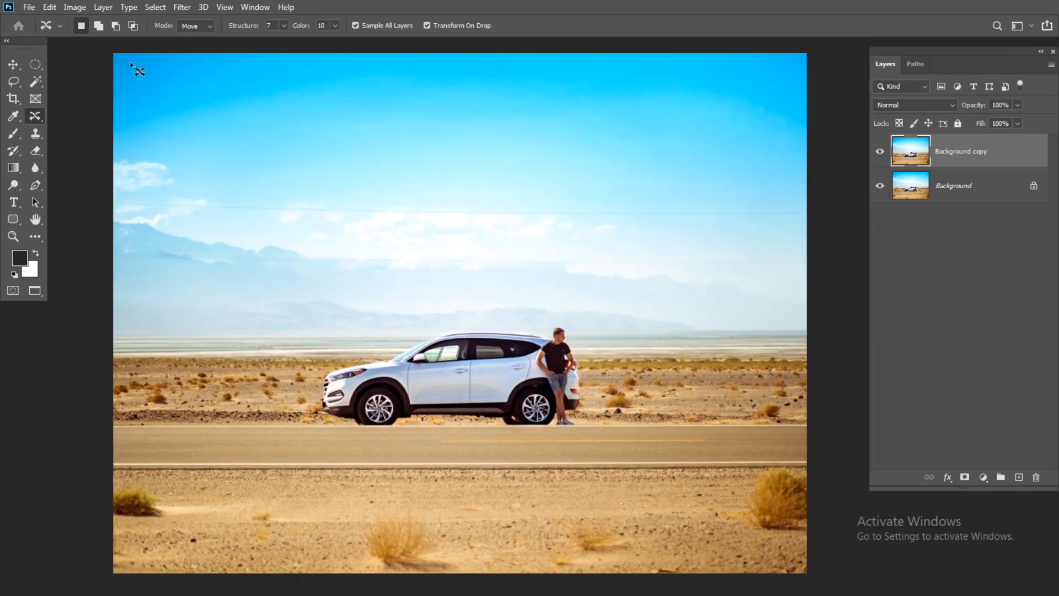
click(49, 7)
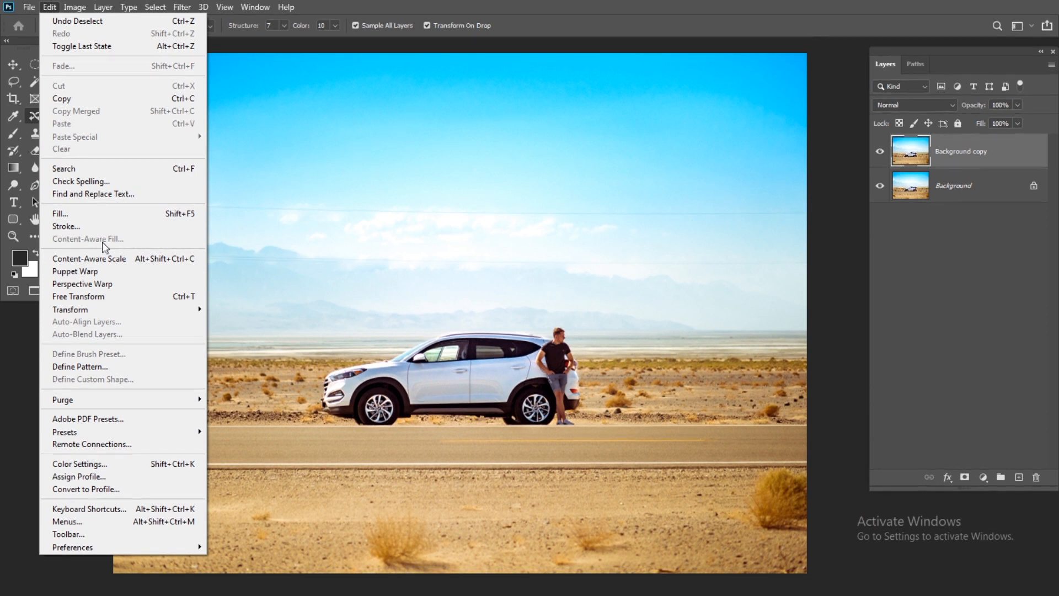
click(509, 30)
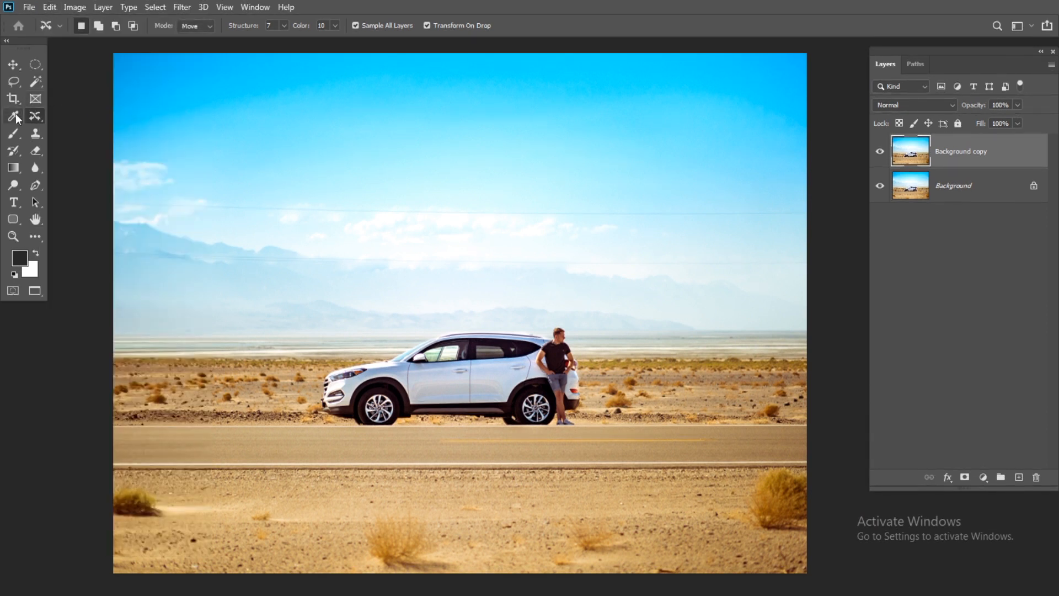
Draw a freehand Lasso selection closely around the white car and the man leaning against it.
click(14, 81)
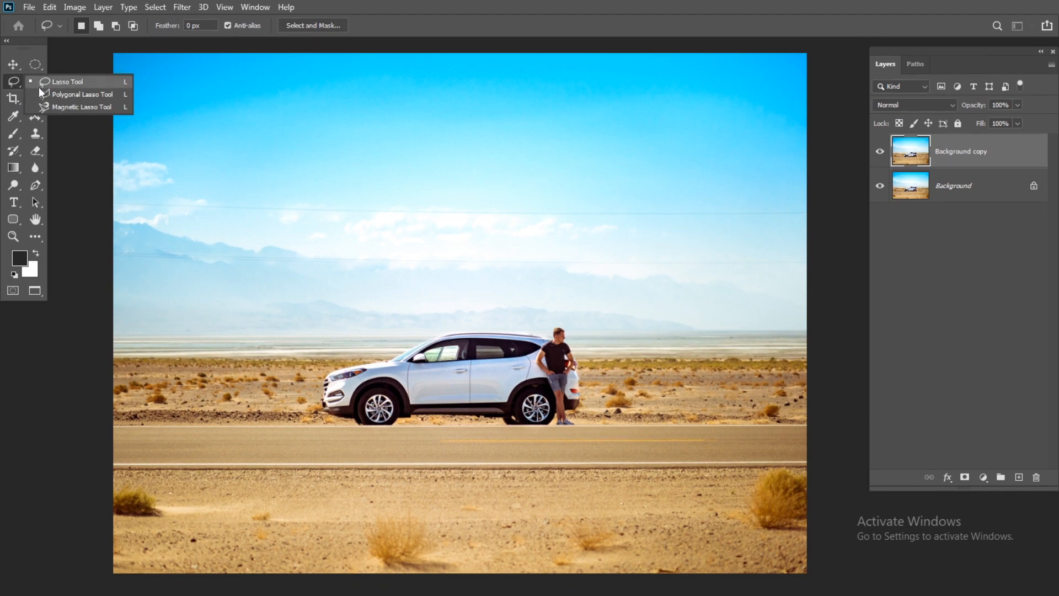
click(61, 86)
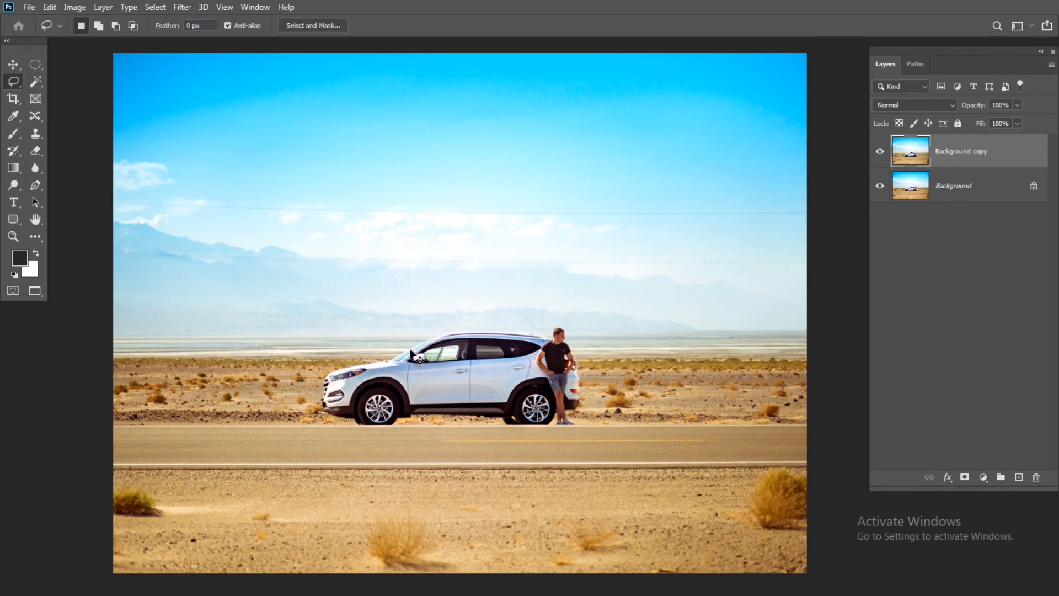
scroll(411, 356, up, 3)
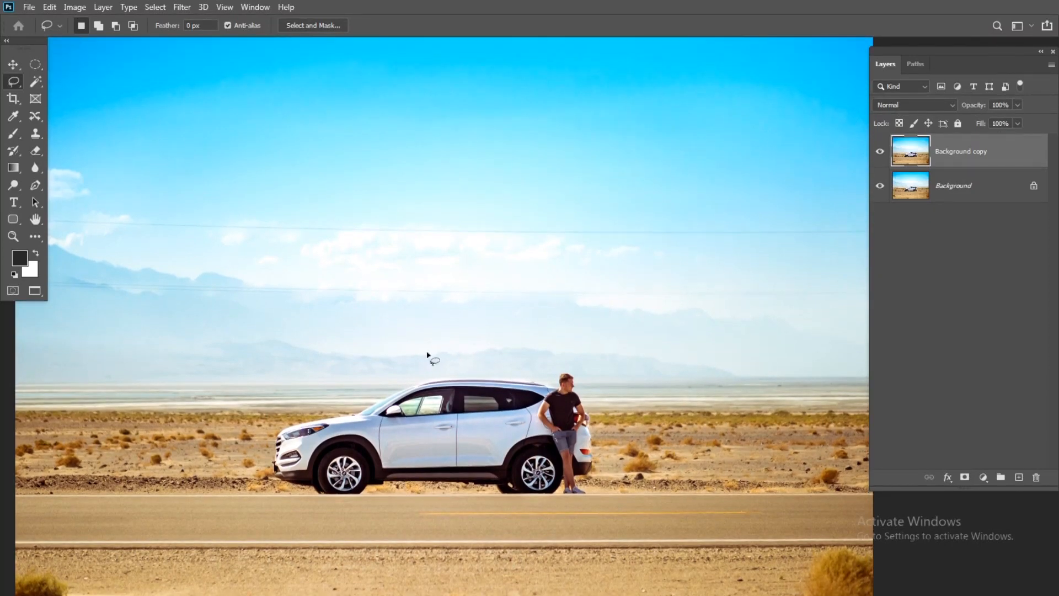
scroll(427, 355, up, 2)
mouse_move(391, 308)
mouse_down()
mouse_move(604, 303)
mouse_move(632, 314)
mouse_move(652, 393)
mouse_up()
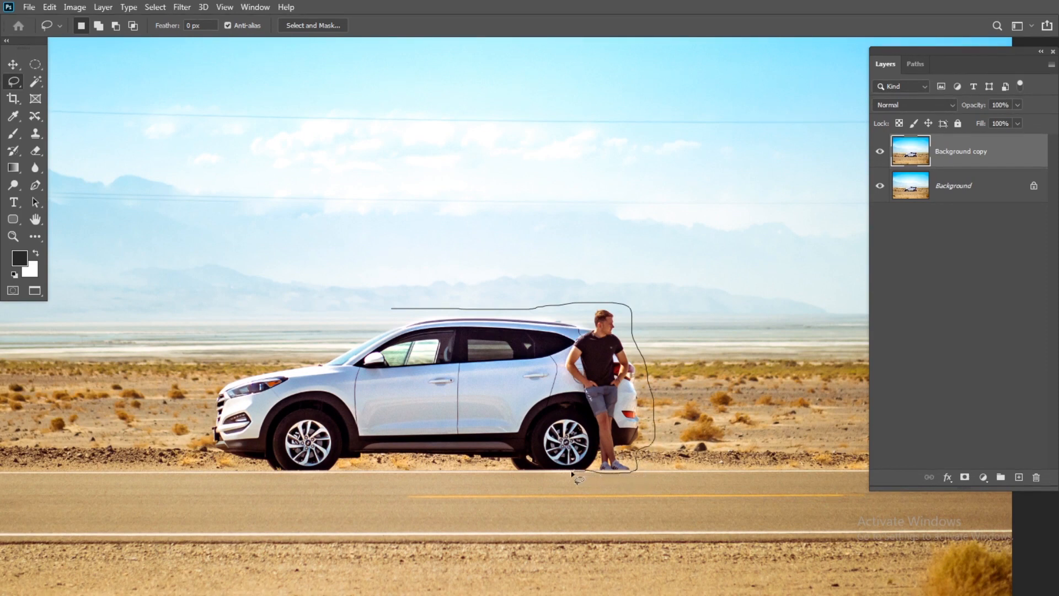
drag(503, 465, 344, 470)
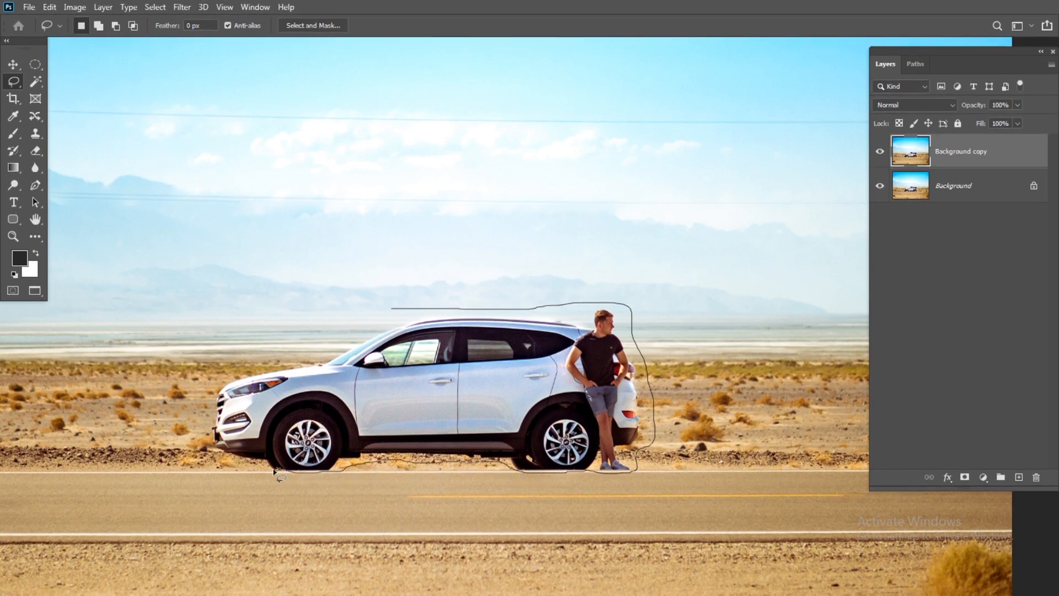
mouse_move(249, 463)
mouse_down()
mouse_move(211, 453)
mouse_move(206, 379)
mouse_move(402, 309)
mouse_up()
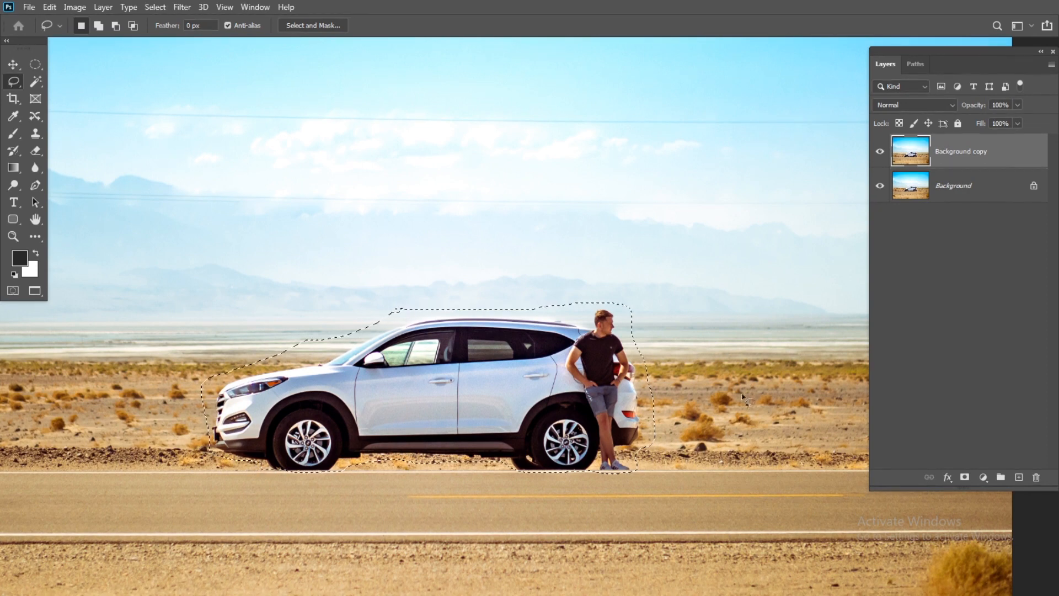
Start Content-Aware Fill for the selected car and man, and bring the whole selection into the sampling view.
key(ctrl+minus)
drag(623, 341, 562, 263)
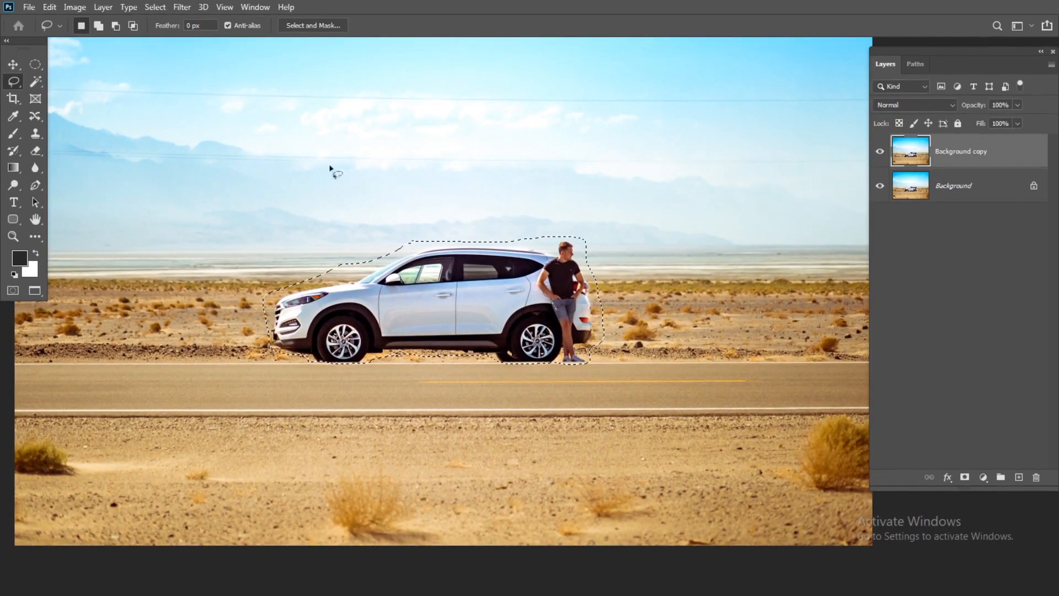
click(50, 8)
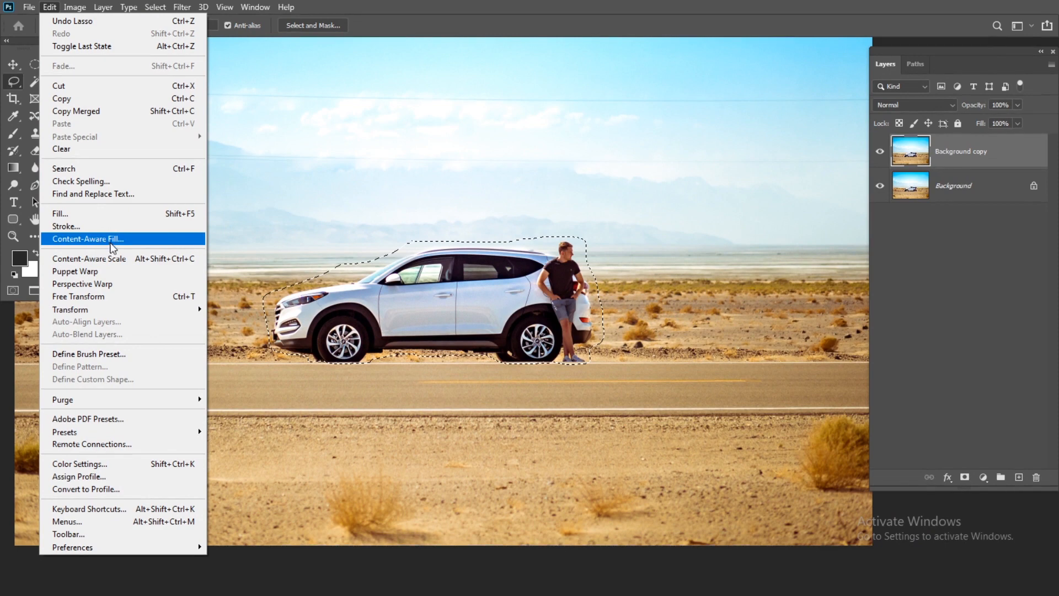
click(116, 247)
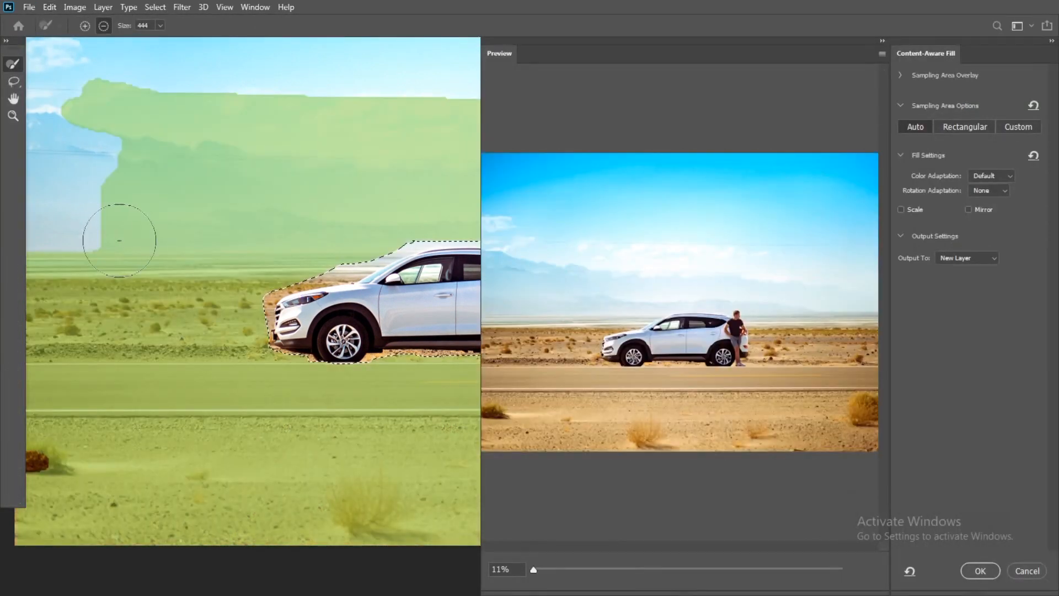
drag(386, 308, 253, 280)
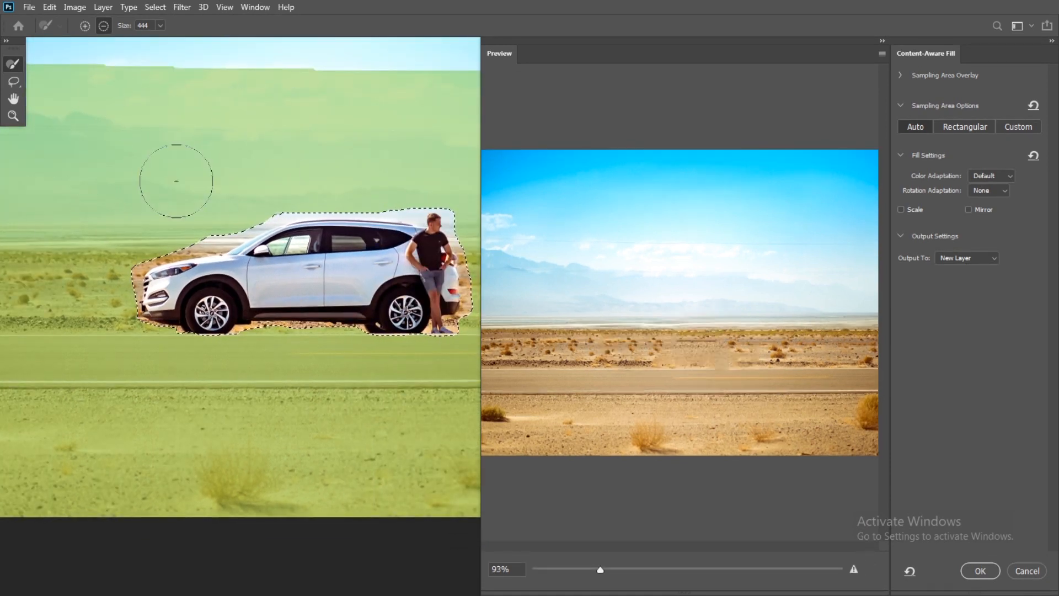
drag(170, 144, 239, 173)
drag(169, 192, 121, 170)
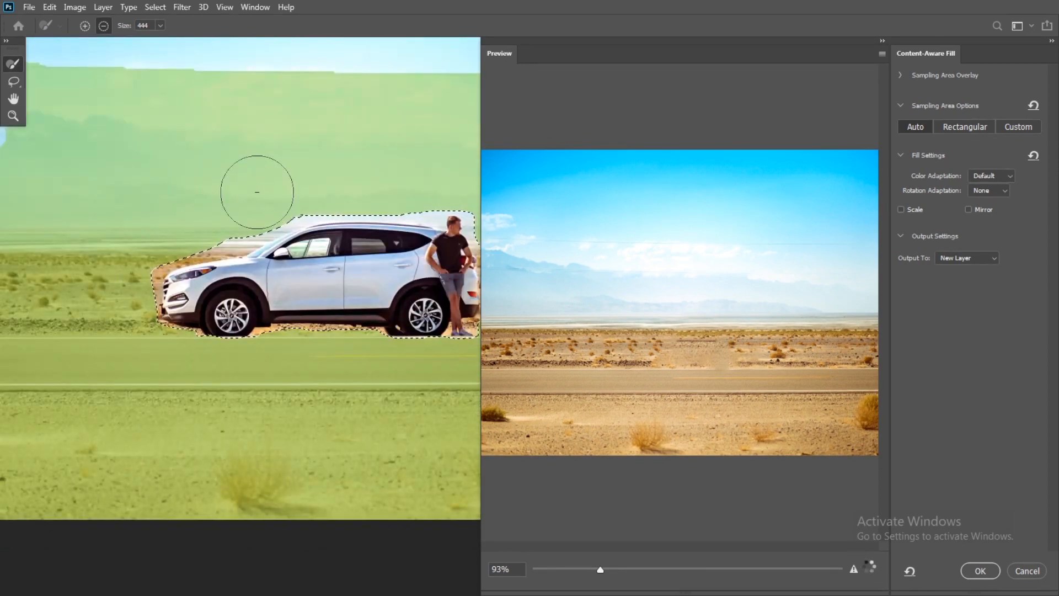
drag(257, 192, 212, 159)
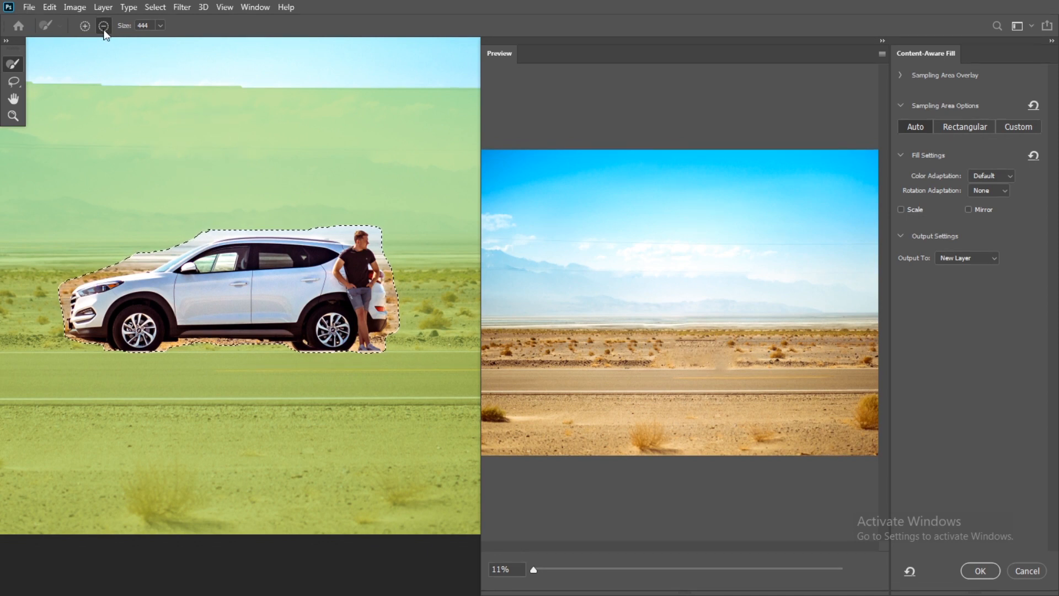
Try excluding the cloud band above the car from the sampling area, and add it back with extra sky using the 444 px Sampling Brush.
drag(145, 102, 205, 103)
key(ctrl+z)
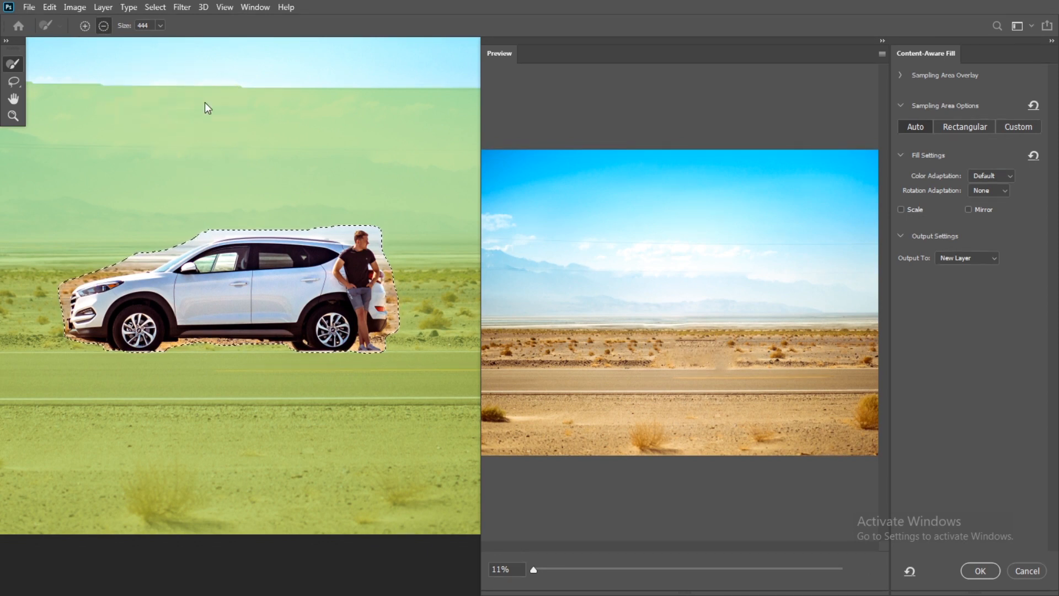
click(85, 25)
mouse_move(107, 88)
mouse_down()
mouse_move(215, 112)
mouse_move(265, 104)
mouse_move(167, 84)
mouse_move(122, 94)
mouse_move(112, 55)
mouse_move(311, 99)
mouse_move(179, 79)
mouse_move(108, 85)
mouse_up()
click(104, 25)
click(85, 26)
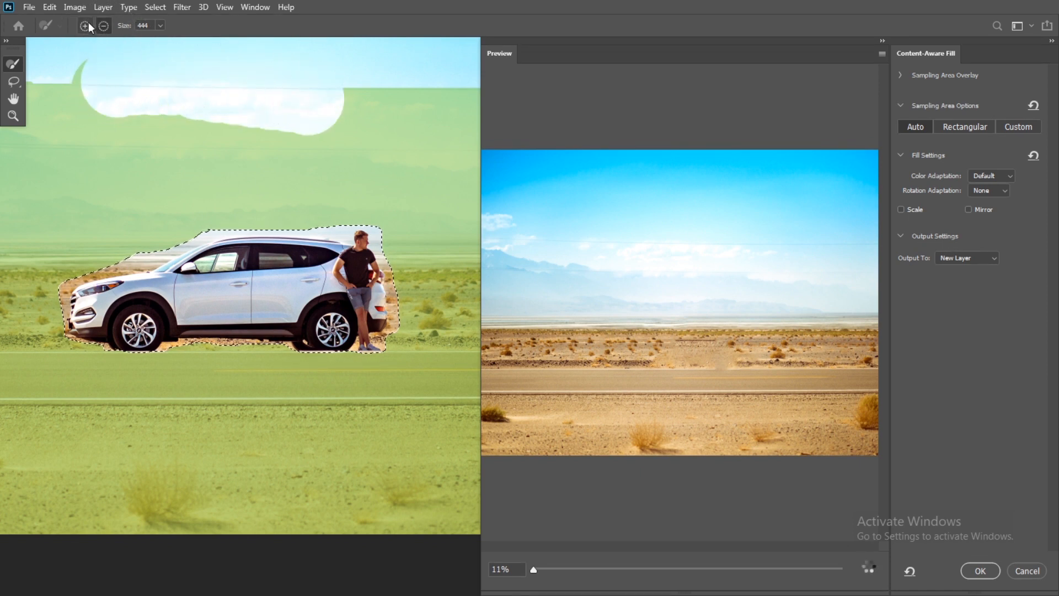
drag(90, 96, 314, 101)
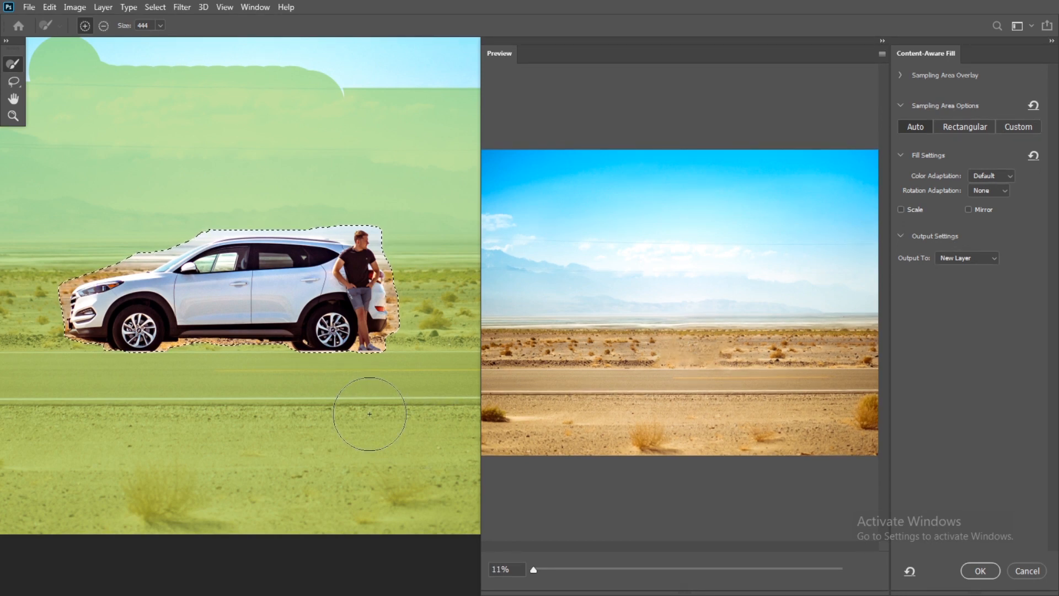
Subtract the road and sandy ground below the car from the sampling area, reducing the Sampling Brush to 250 px.
click(103, 27)
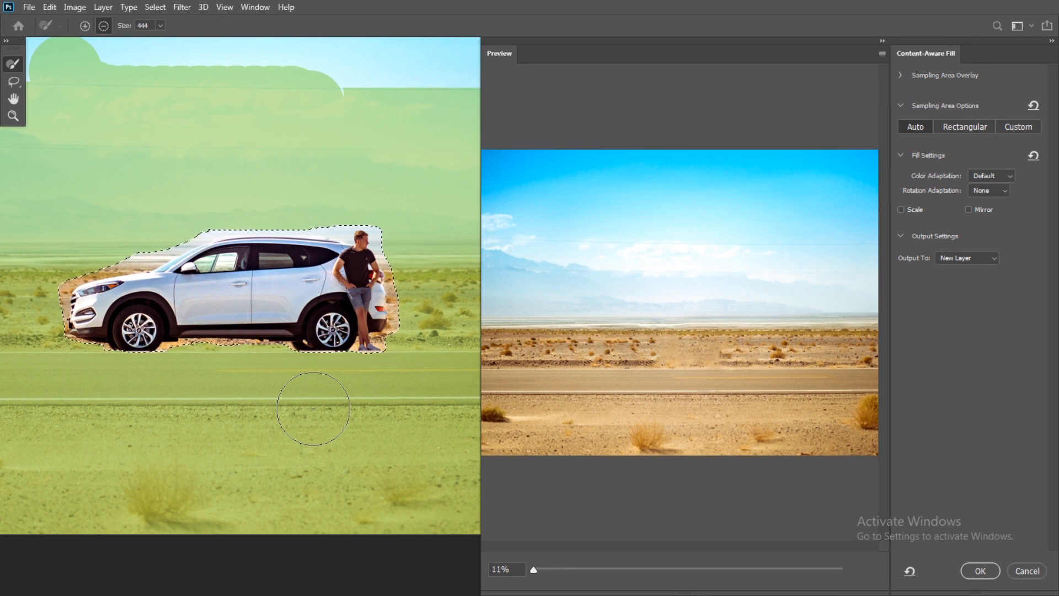
mouse_move(313, 409)
mouse_down()
mouse_move(210, 396)
mouse_move(305, 390)
mouse_move(350, 416)
mouse_move(356, 394)
mouse_move(340, 428)
mouse_up()
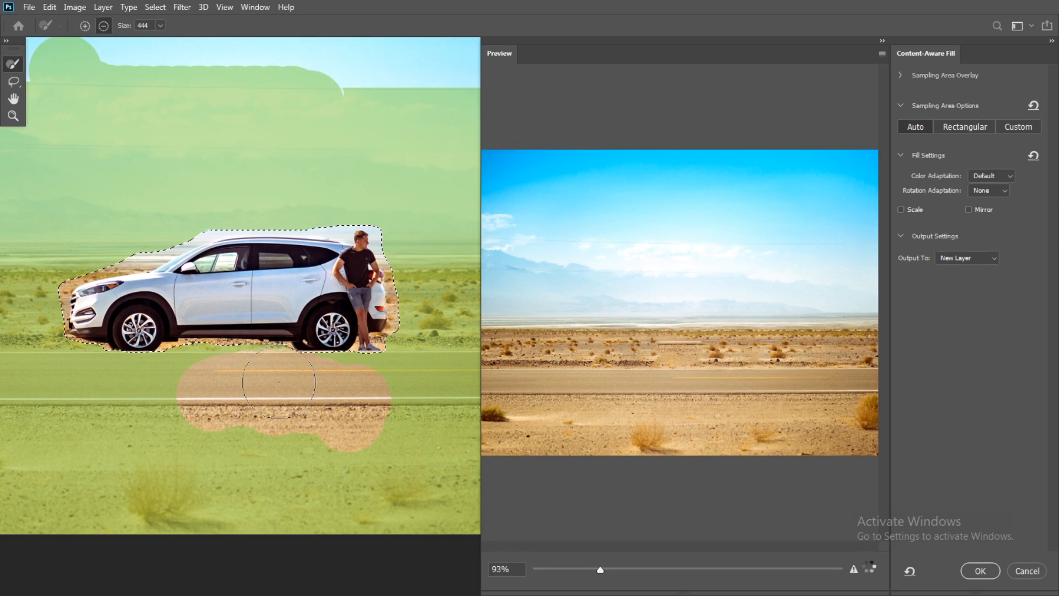
key(bracketleft)
key(bracketleft)
key(bracketleft)
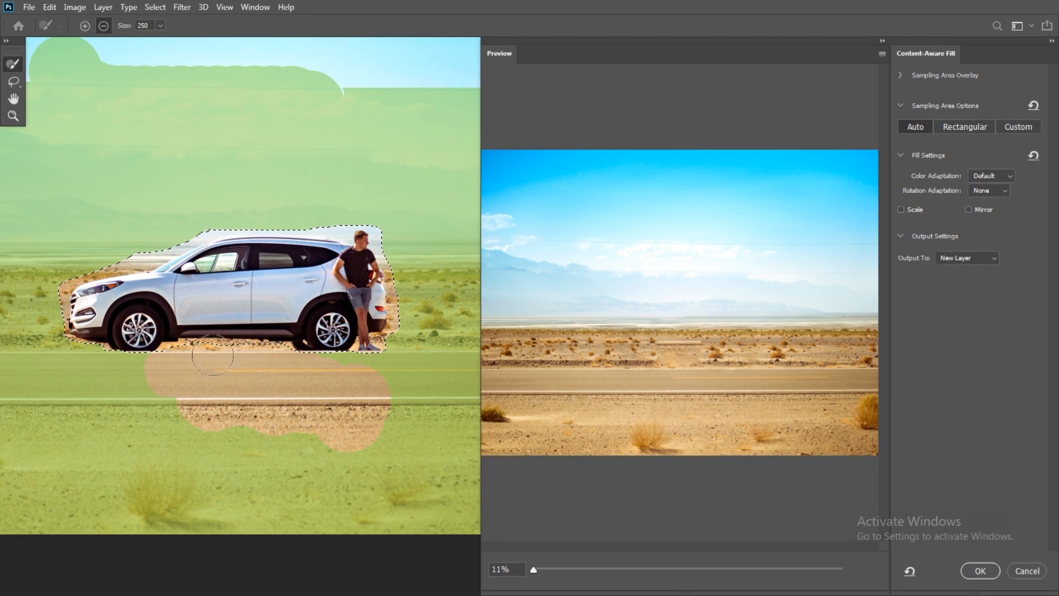
click(145, 397)
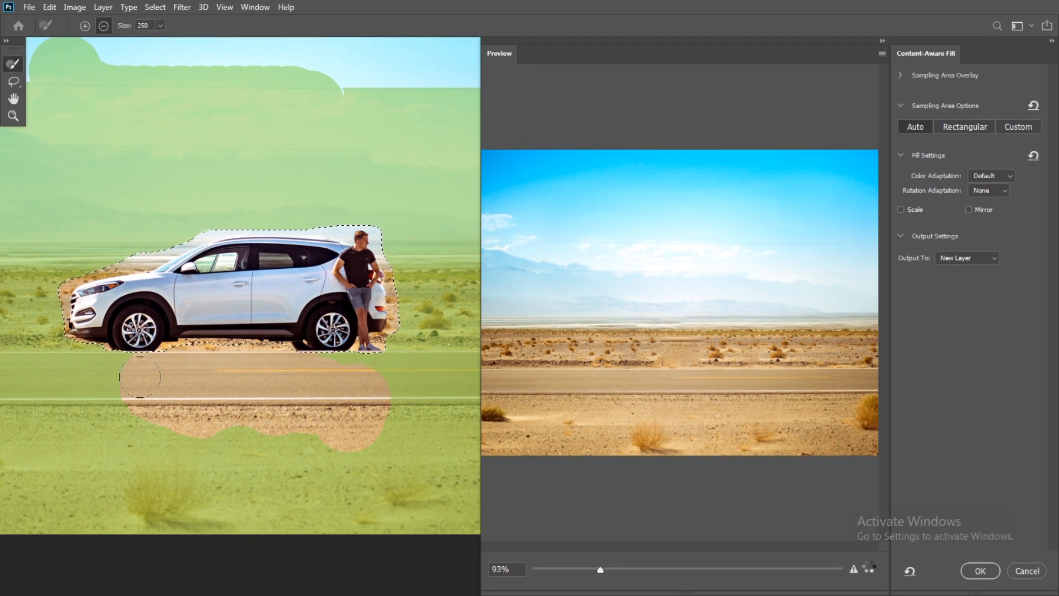
mouse_move(130, 377)
mouse_down()
mouse_move(144, 419)
mouse_move(112, 353)
mouse_move(280, 431)
mouse_move(327, 435)
mouse_move(218, 429)
mouse_move(318, 416)
mouse_move(258, 414)
mouse_up()
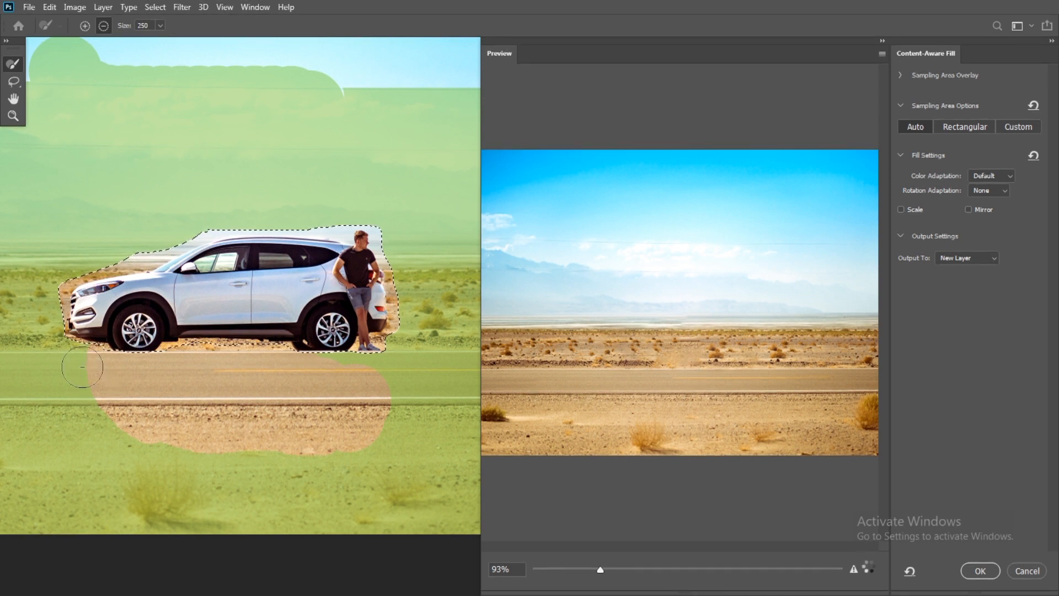
mouse_move(82, 367)
mouse_down()
mouse_move(105, 409)
mouse_move(138, 428)
mouse_up()
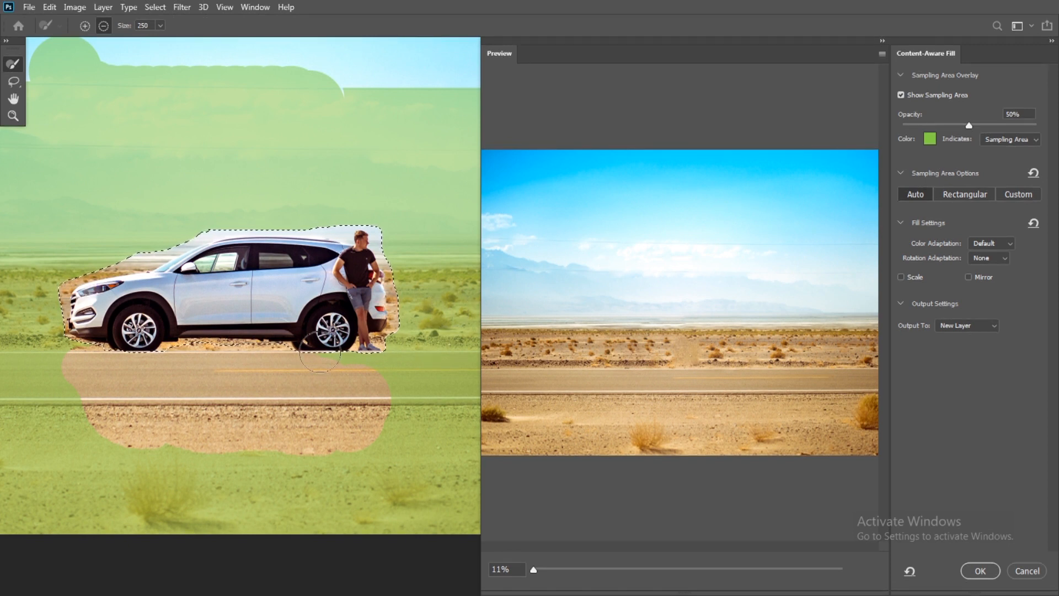
mouse_move(361, 412)
mouse_down()
mouse_move(281, 447)
mouse_move(138, 424)
mouse_move(91, 436)
mouse_move(254, 464)
mouse_move(347, 458)
mouse_up()
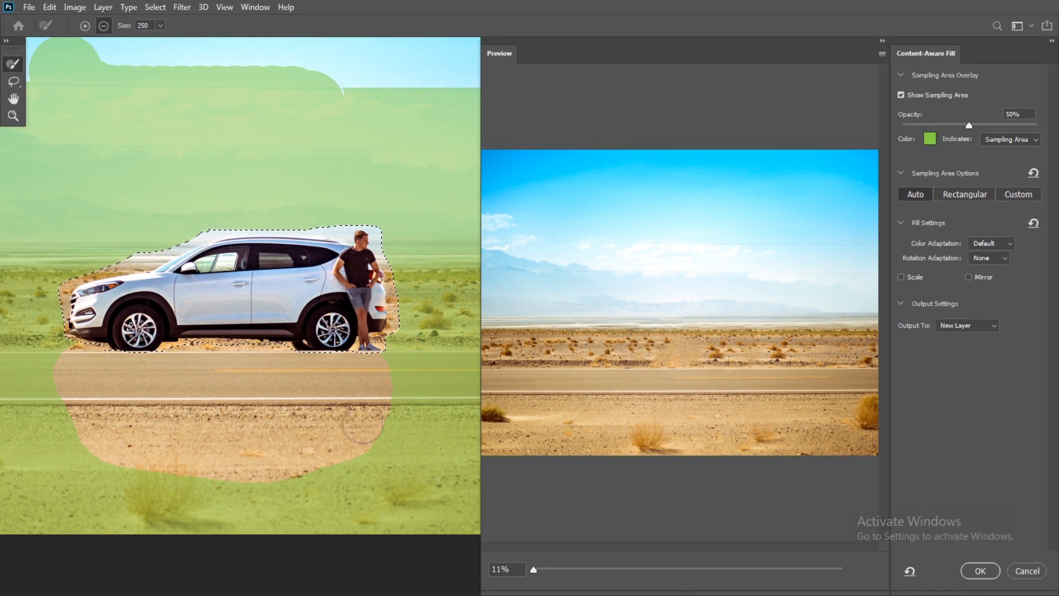
Subtract the remaining sand and shrub down to the photo's lower edge from the sampling area, and apply the fill to a new layer.
mouse_move(73, 404)
mouse_down()
mouse_move(99, 456)
mouse_move(162, 481)
mouse_move(264, 477)
mouse_move(327, 467)
mouse_move(350, 449)
mouse_move(298, 476)
mouse_move(339, 464)
mouse_move(364, 463)
mouse_up()
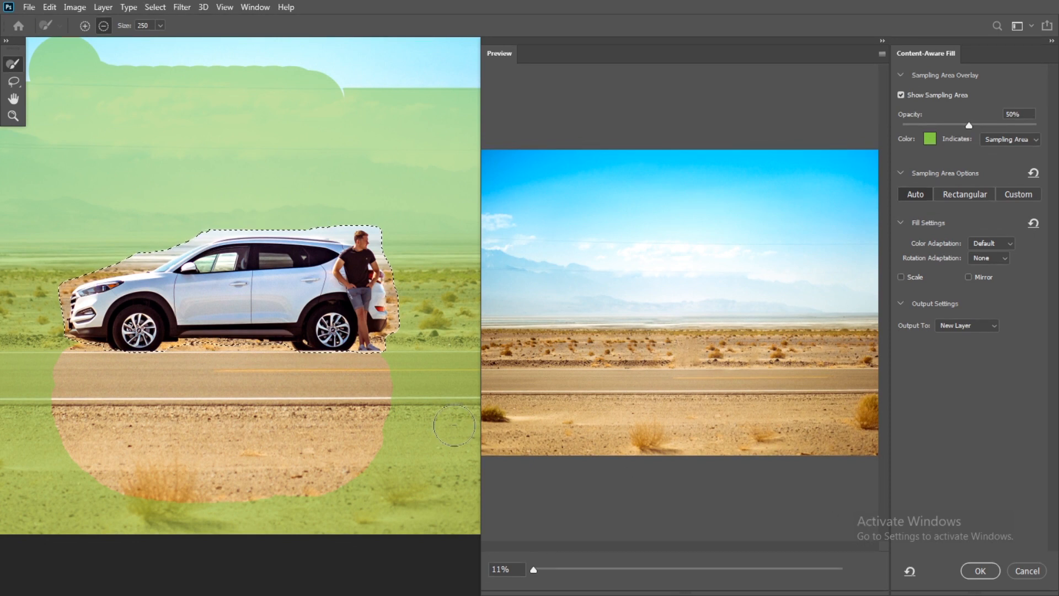
mouse_move(327, 505)
mouse_down()
mouse_move(234, 507)
mouse_move(149, 484)
mouse_move(87, 446)
mouse_move(93, 482)
mouse_move(133, 523)
mouse_move(297, 538)
mouse_up()
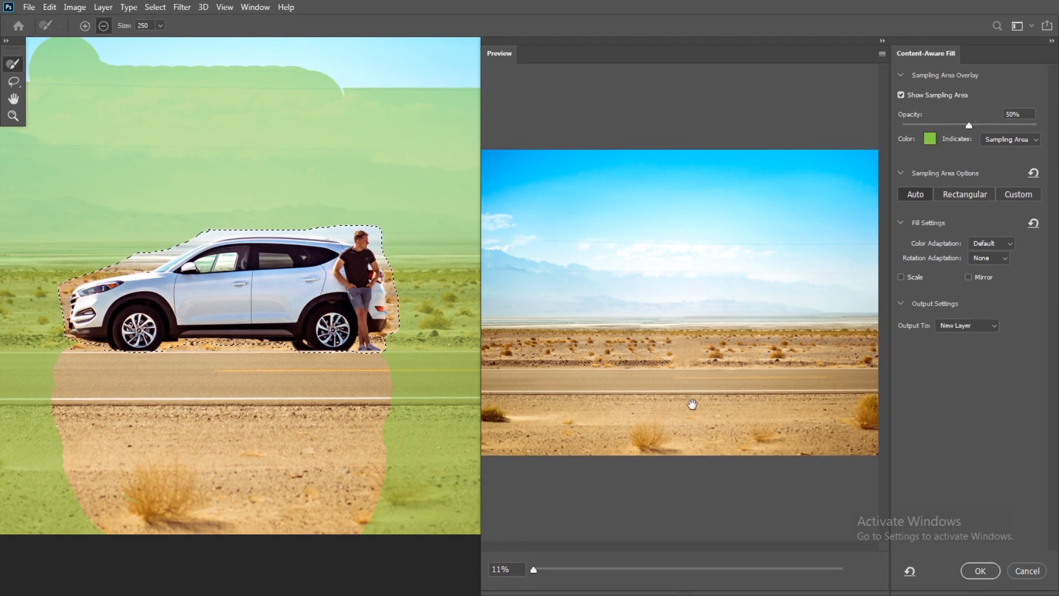
click(986, 574)
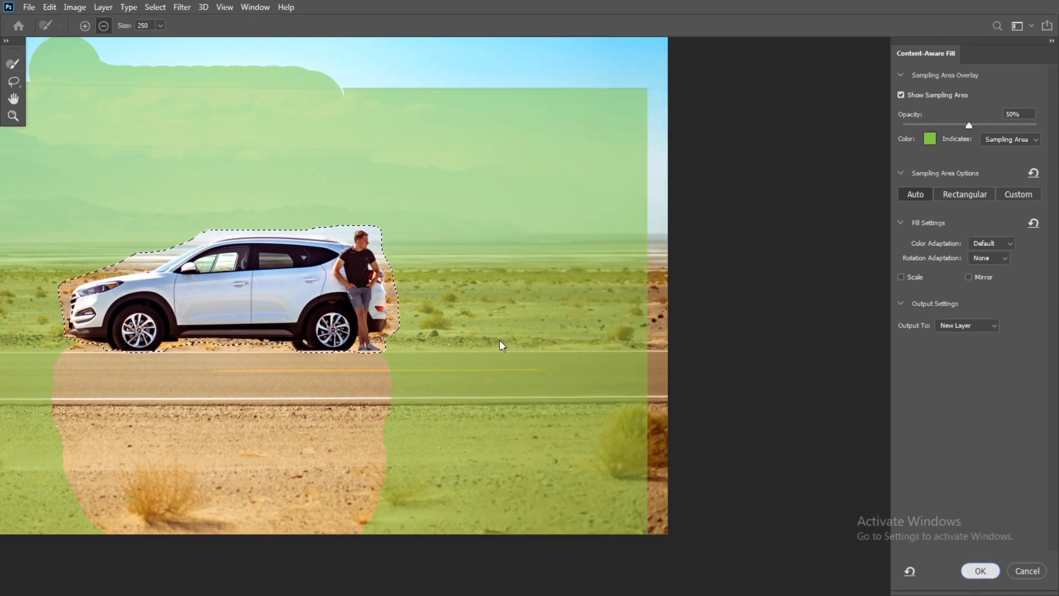
Clear the selection around the filled area where the car and man stood.
key(ctrl+d)
mouse_move(344, 326)
mouse_down()
mouse_move(496, 286)
mouse_move(560, 248)
mouse_up()
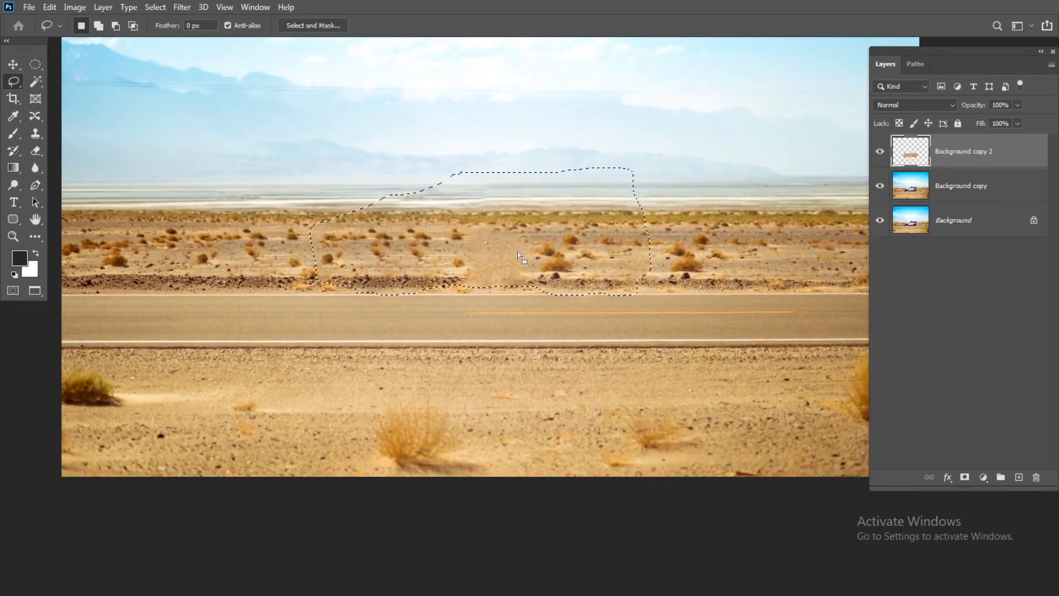
key(ctrl+d)
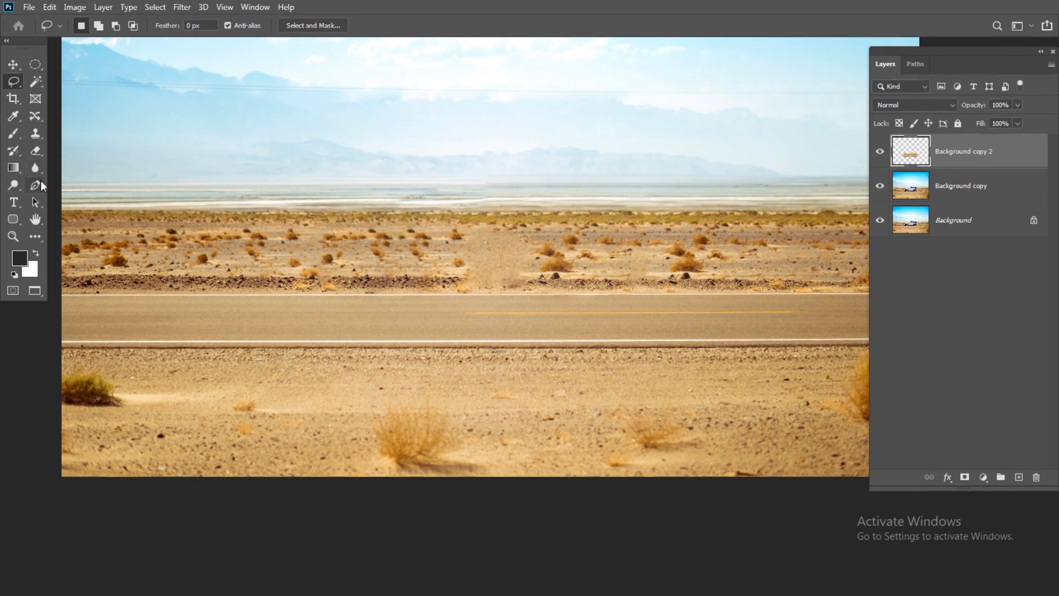
Choose the Clone Stamp tool with a 600 px brush, and merge the Background copy 2 and Background copy layers.
drag(36, 133, 91, 134)
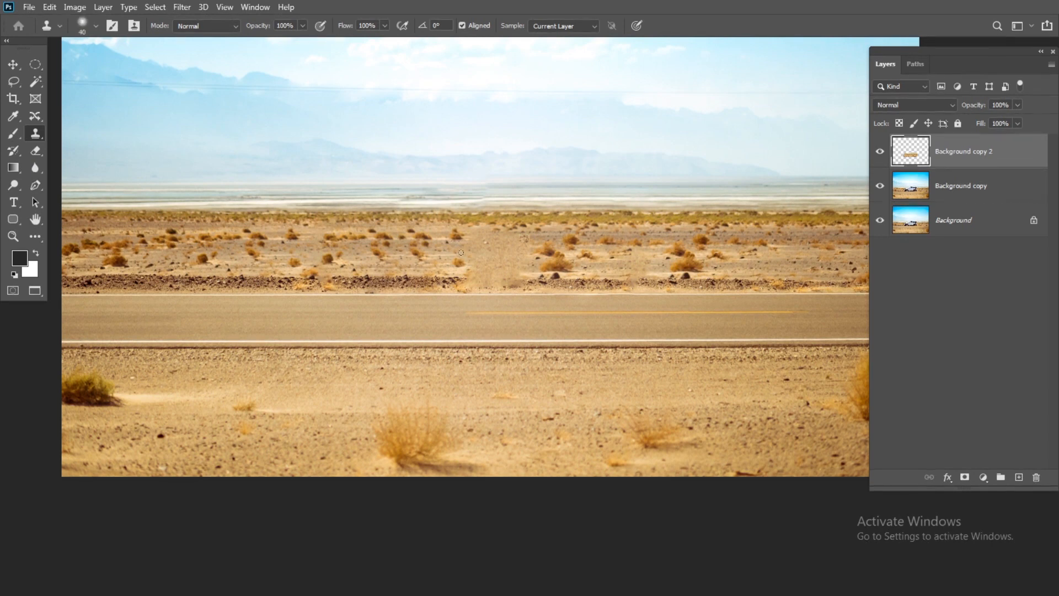
key(bracketright)
key(bracketright)
key(bracketright)
key(bracketright)
key(bracketright)
key(bracketright)
key(bracketright)
key(bracketright)
key(bracketright)
drag(579, 259, 561, 288)
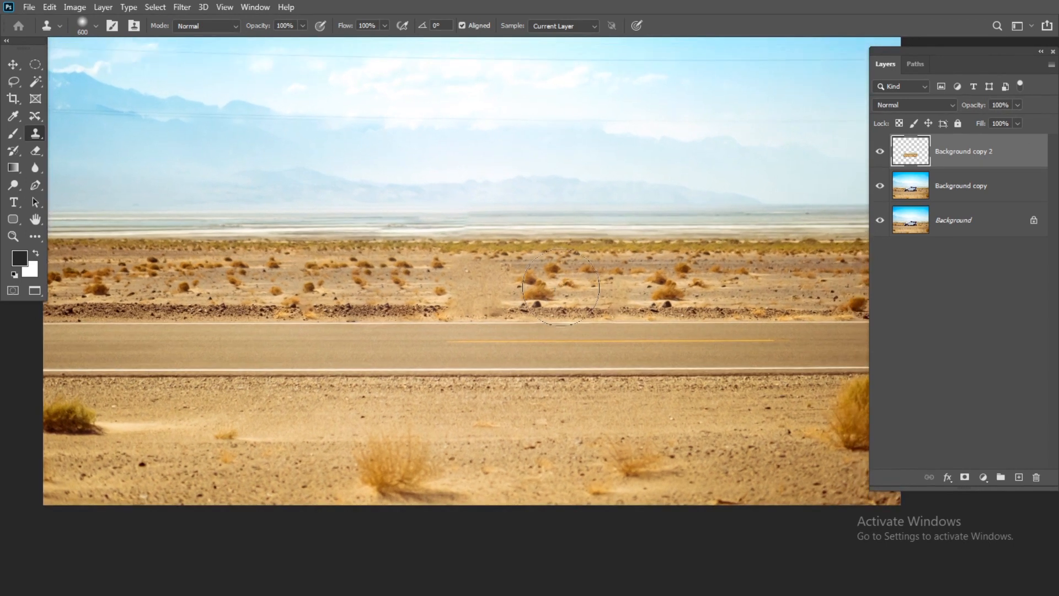
ctrl+click(947, 195)
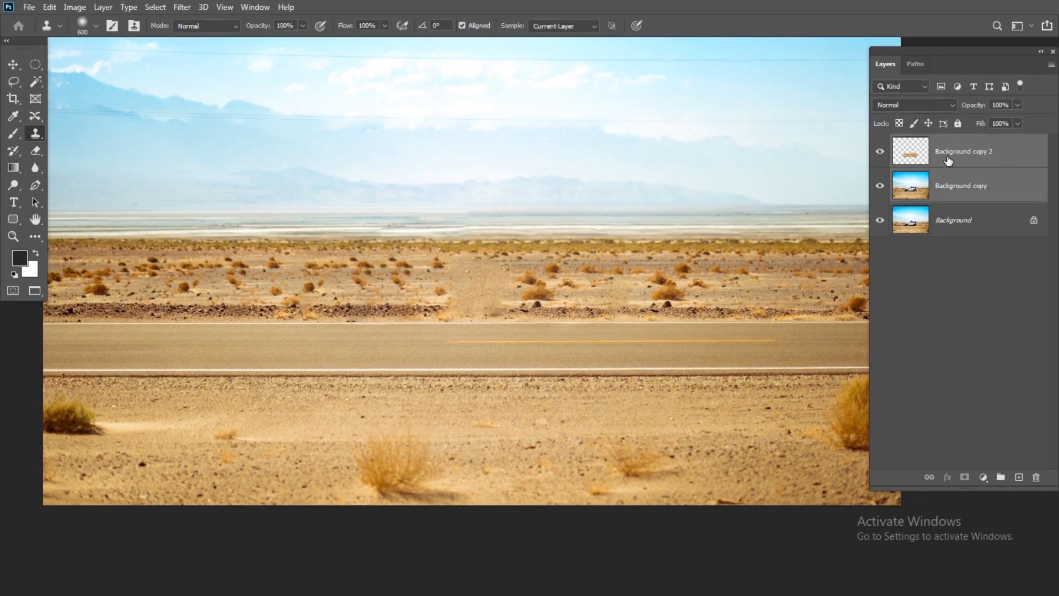
key(ctrl+e)
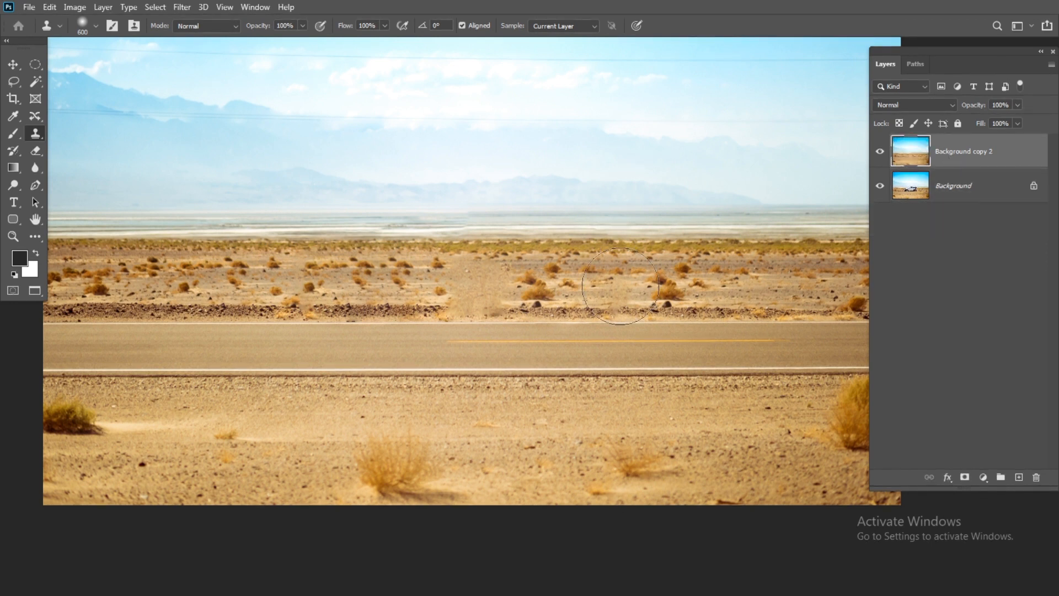
Clone nearby desert ground over the smudged patch above the road, using a 500 px Clone Stamp brush.
key(bracketleft)
mouse_move(481, 284)
mouse_down()
mouse_move(497, 279)
mouse_move(488, 265)
mouse_move(505, 285)
mouse_up()
alt+click(534, 287)
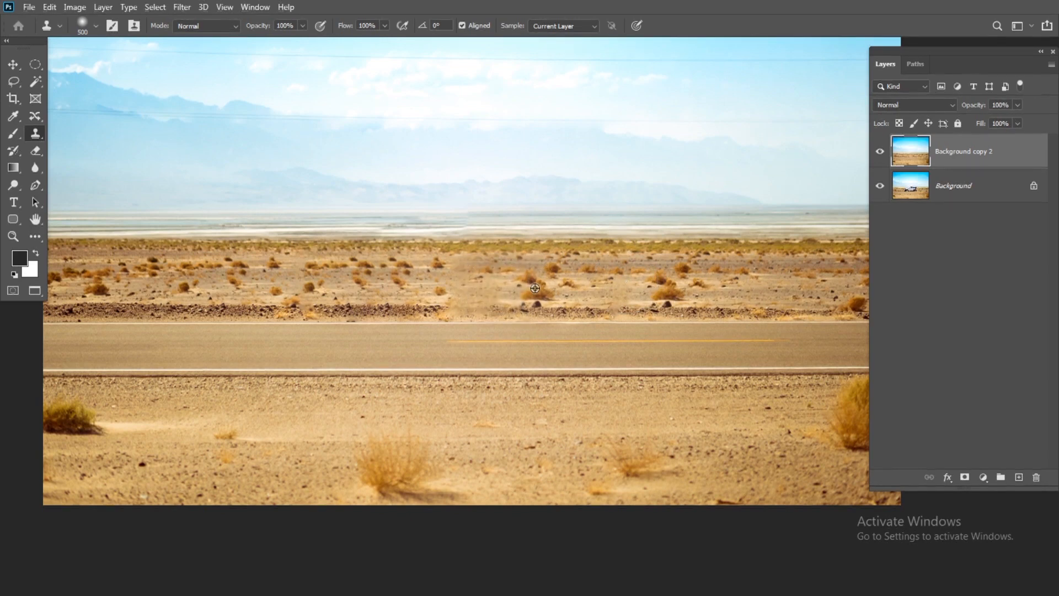
click(473, 286)
alt+click(409, 283)
click(447, 284)
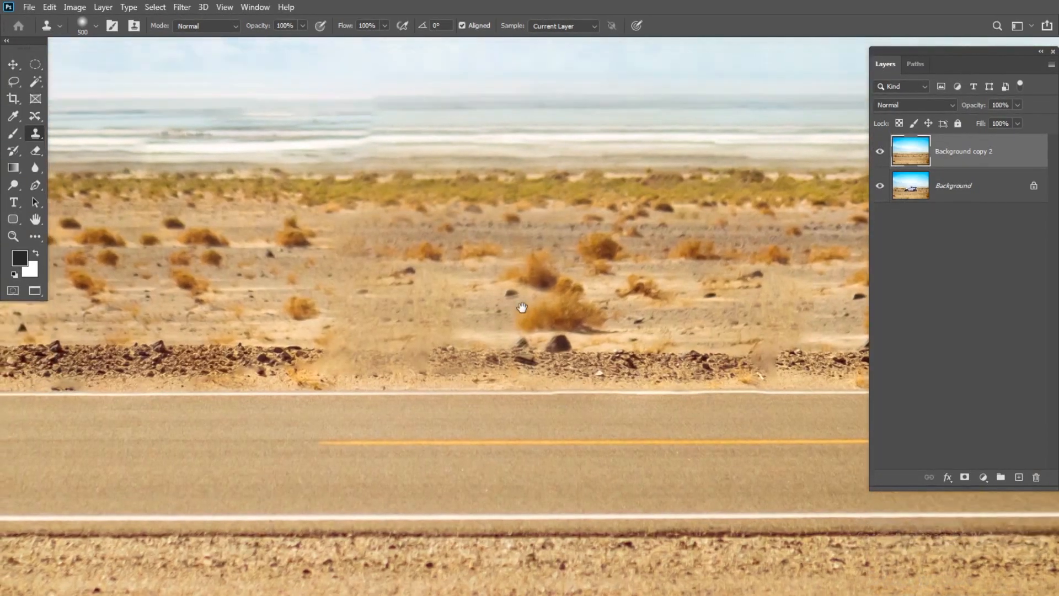
Clone bushes and rocks over the blurry sand above the road with the Clone Stamp brush reduced to 250 px.
key(bracketleft)
key(bracketleft)
key(bracketleft)
key(bracketleft)
alt+click(609, 254)
mouse_move(490, 248)
mouse_down()
mouse_move(469, 261)
mouse_move(403, 264)
mouse_move(349, 245)
mouse_move(548, 263)
mouse_move(309, 278)
mouse_move(598, 270)
mouse_move(420, 309)
mouse_move(216, 295)
mouse_move(411, 306)
mouse_move(359, 302)
mouse_move(400, 305)
mouse_up()
alt+click(560, 314)
drag(334, 298, 332, 297)
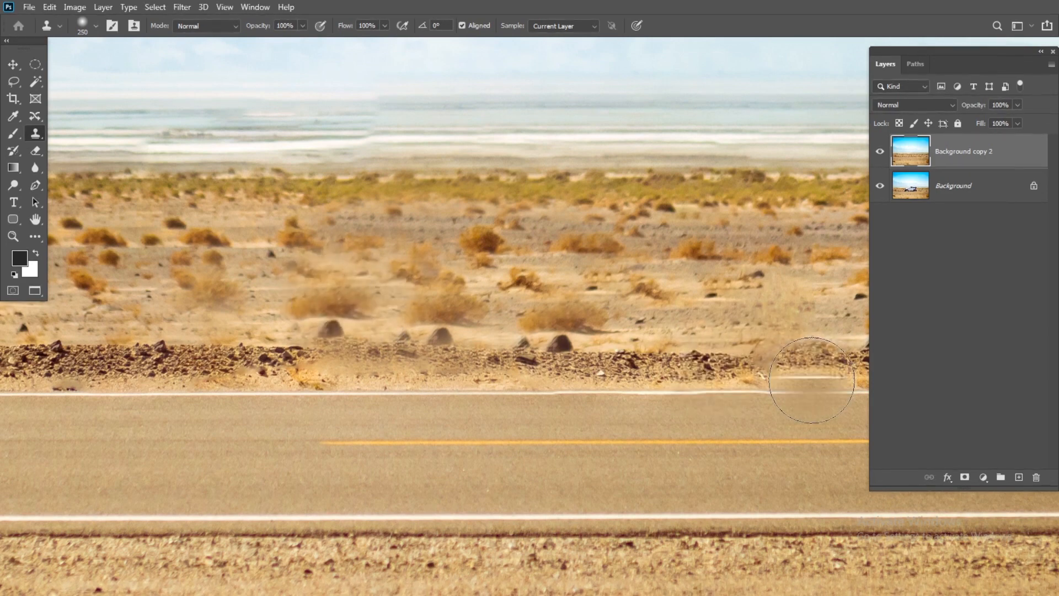
Switch from the Clone Stamp to the Content-Aware Move tool.
key(ctrl+minus)
key(ctrl+minus)
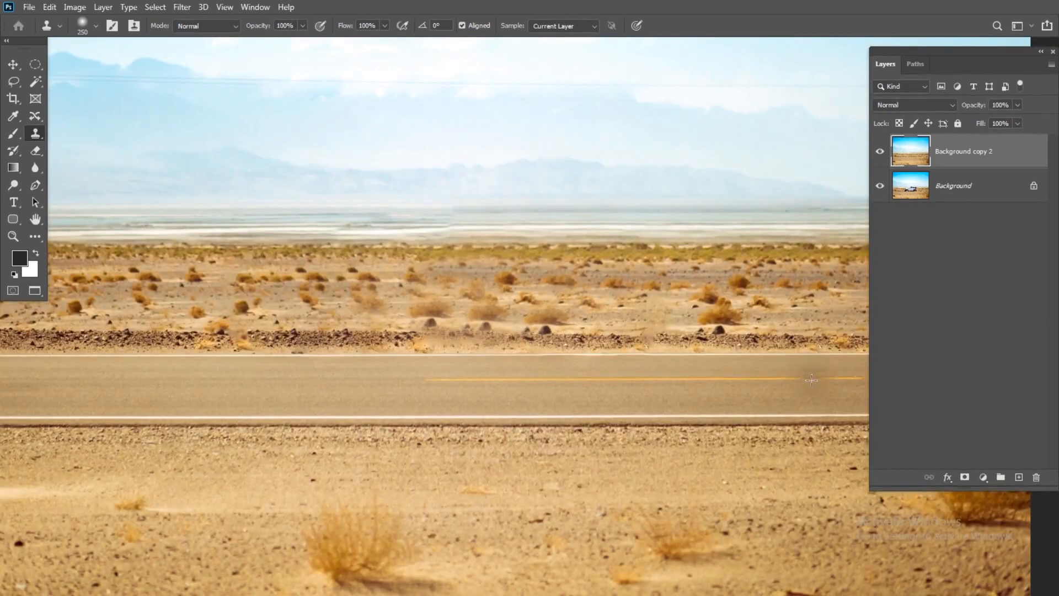
key(ctrl+minus)
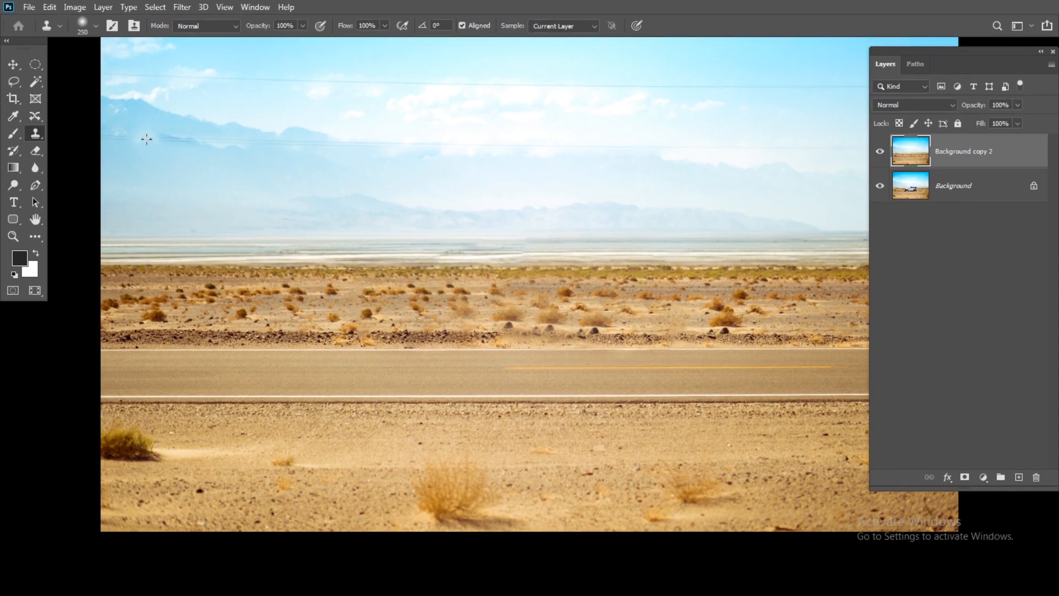
drag(430, 324, 335, 380)
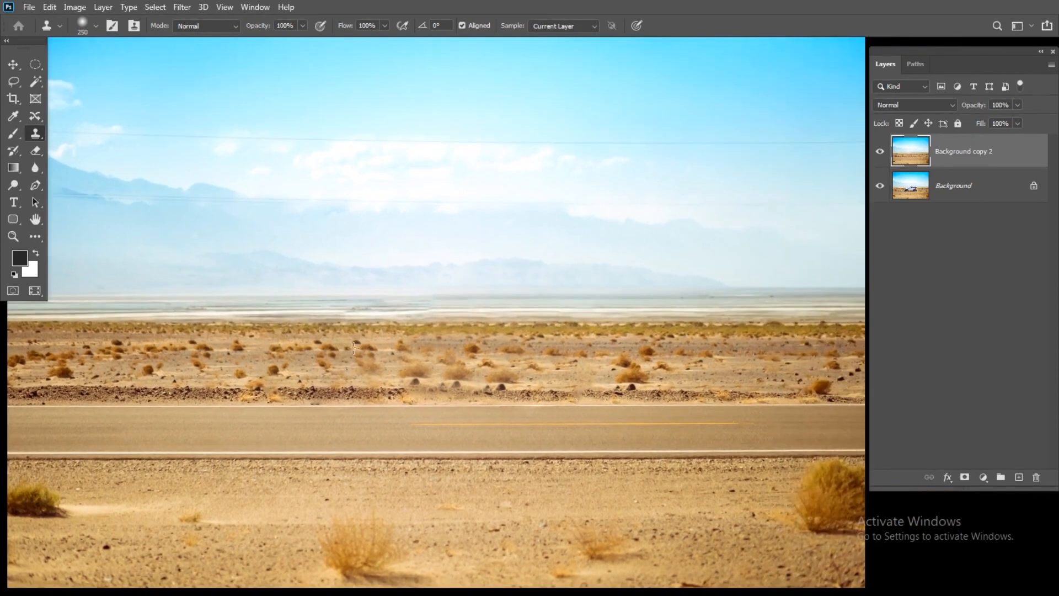
click(35, 116)
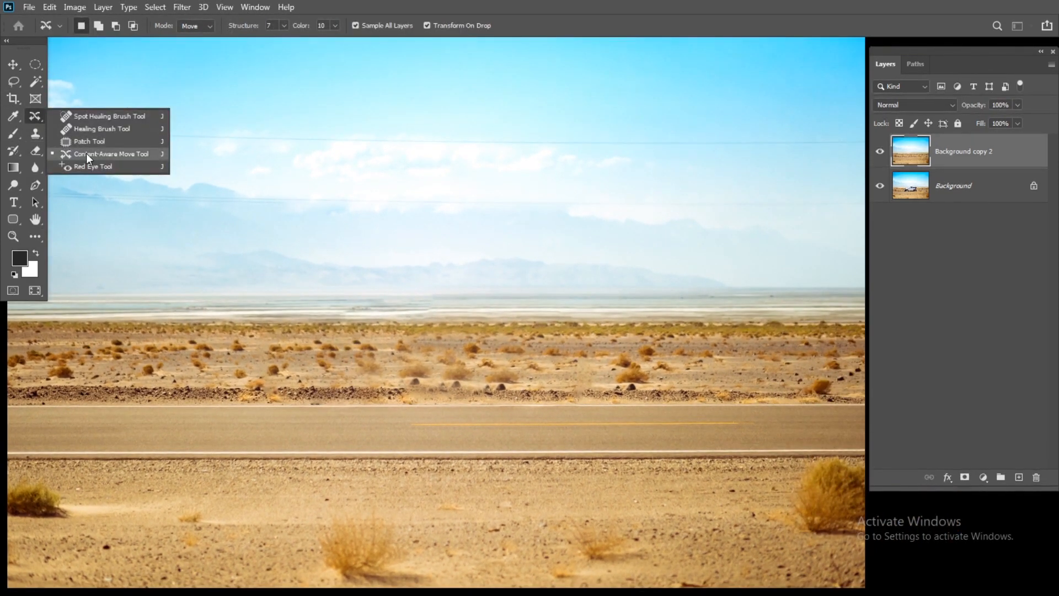